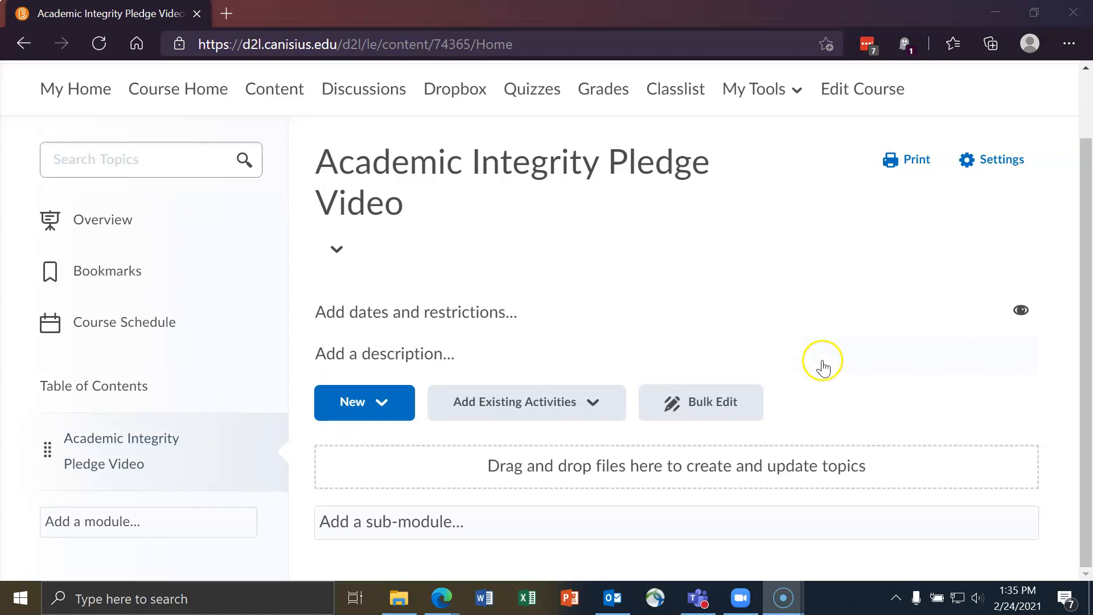
Open the Academic Integrity Pledge # 2 quiz for editing from the course's quiz list.
{"action": "scroll", "coordinate": [527, 207], "scroll_direction": "up", "scroll_amount": 2}
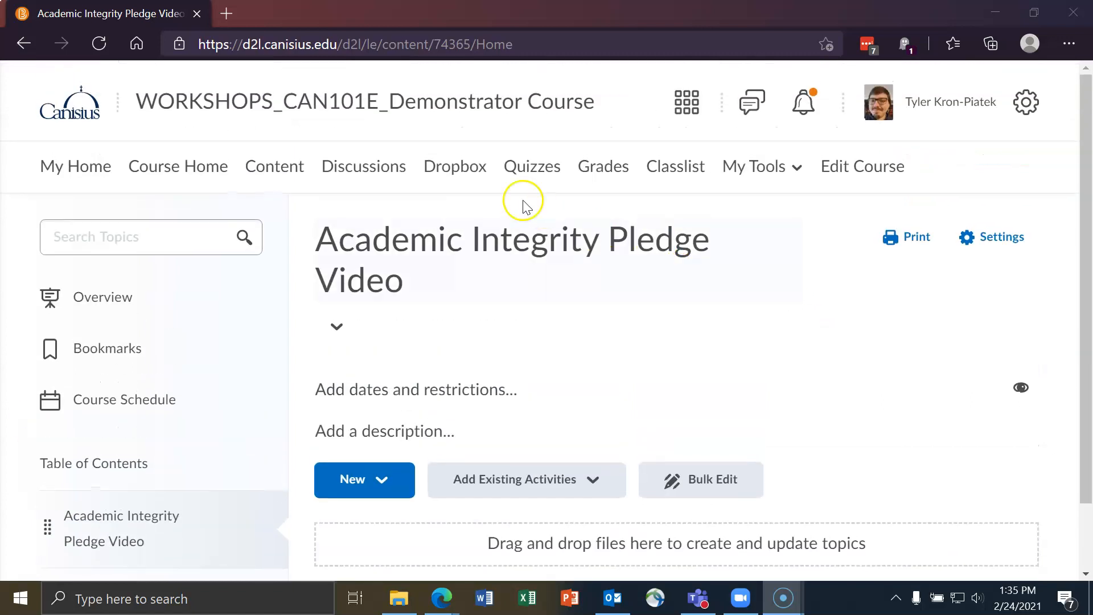
{"action": "left_click", "coordinate": [529, 168]}
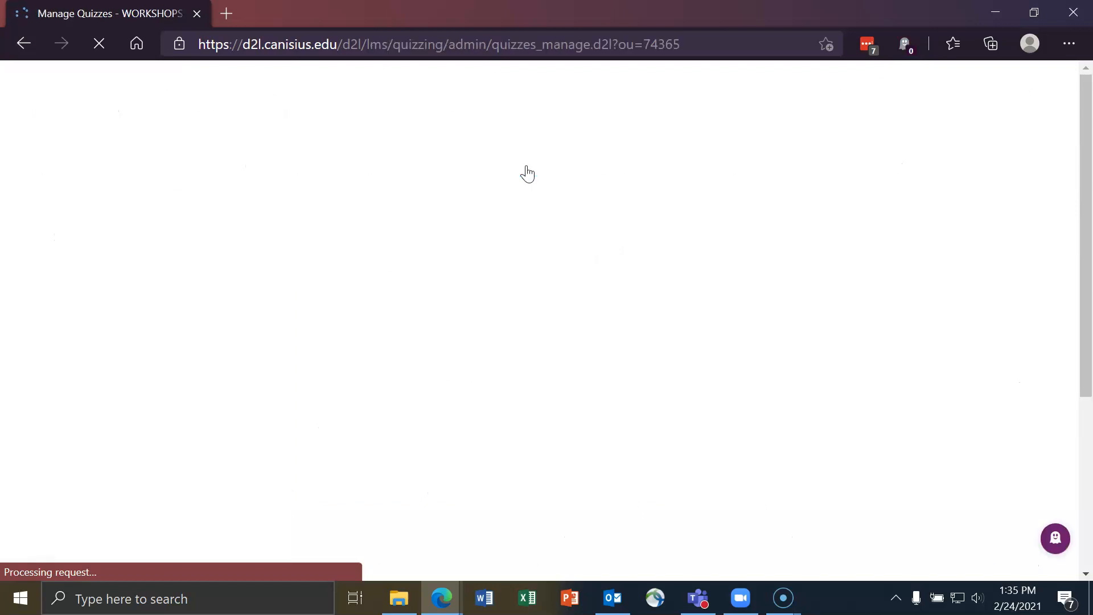
{"action": "scroll", "coordinate": [576, 276], "scroll_direction": "down", "scroll_amount": 1}
{"action": "scroll", "coordinate": [573, 276], "scroll_direction": "down", "scroll_amount": 3}
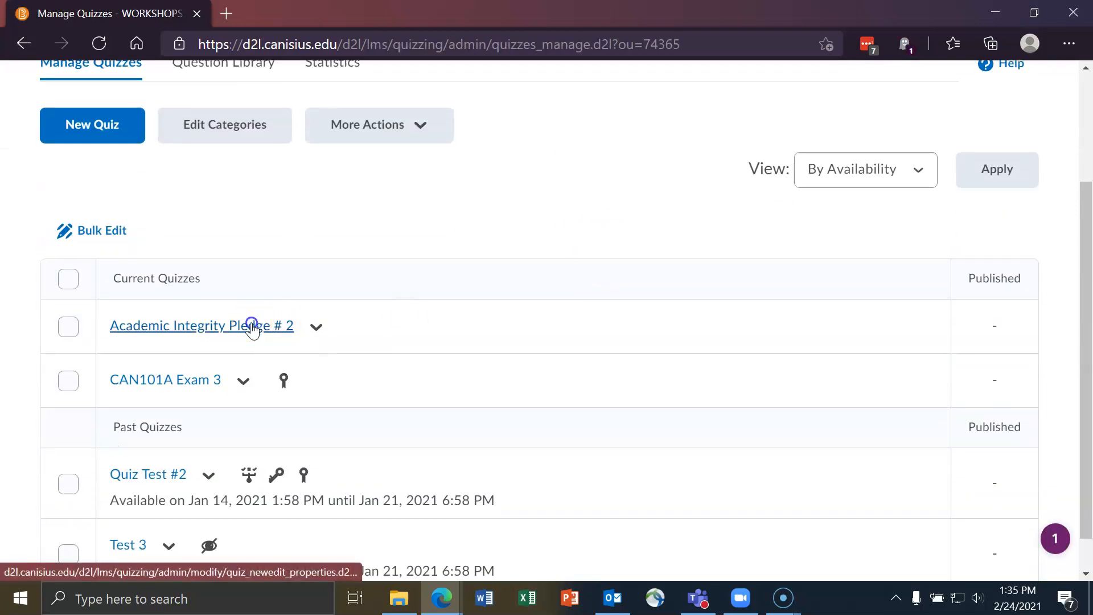
{"action": "left_click", "coordinate": [245, 322]}
Open the quiz's question editor and review the true-or-false, multi-select and written-response pledge questions.
{"action": "scroll", "coordinate": [635, 262], "scroll_direction": "down", "scroll_amount": 5}
{"action": "scroll", "coordinate": [635, 262], "scroll_direction": "down", "scroll_amount": 10}
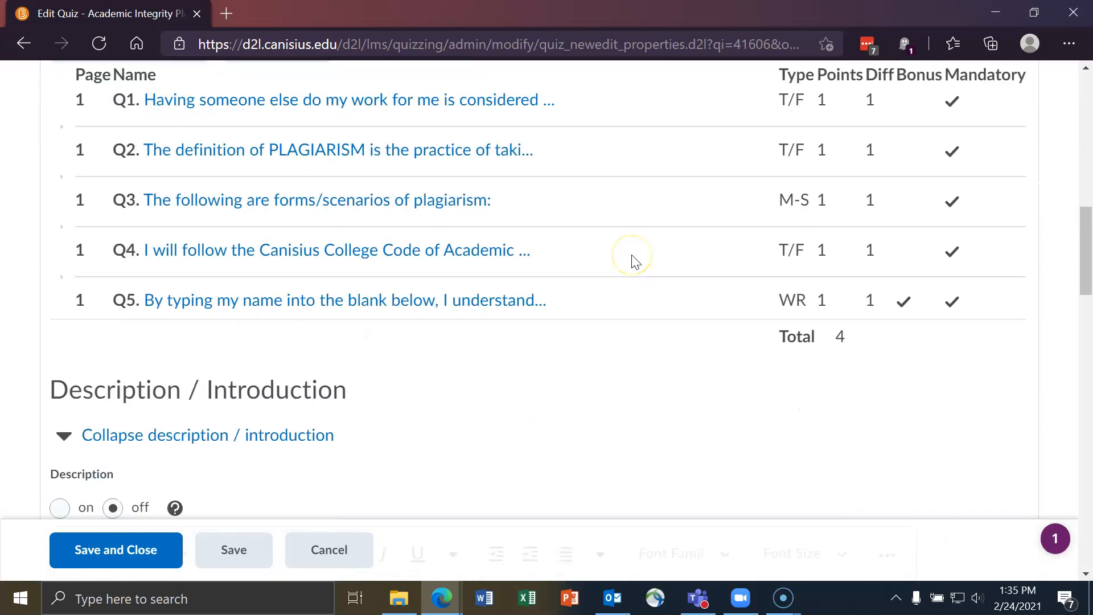
{"action": "scroll", "coordinate": [635, 262], "scroll_direction": "up", "scroll_amount": 3}
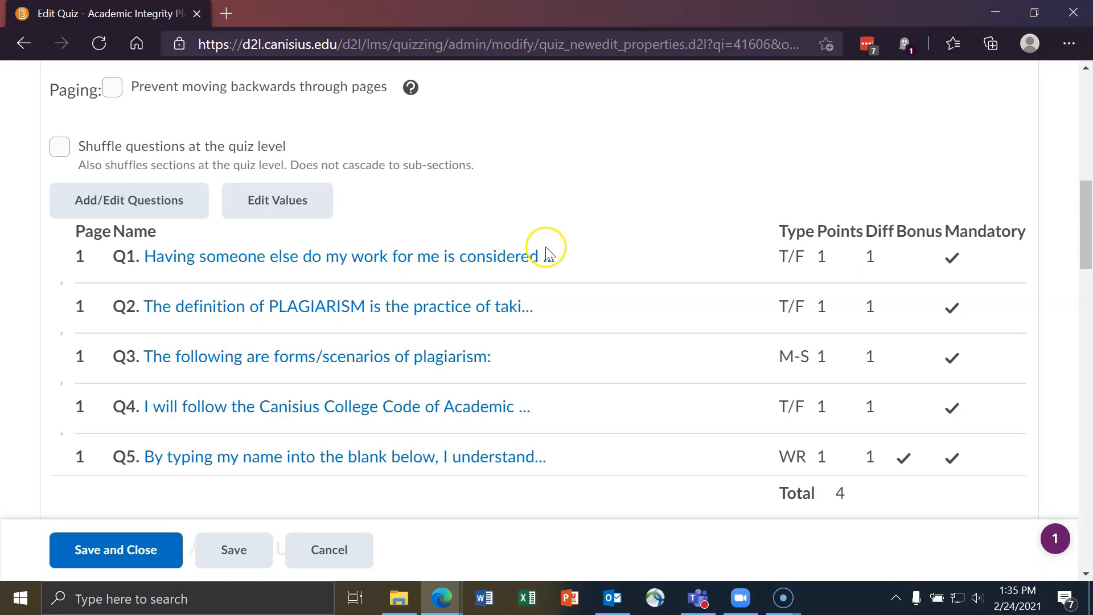
{"action": "scroll", "coordinate": [193, 228], "scroll_direction": "up", "scroll_amount": 1}
{"action": "left_click", "coordinate": [150, 283]}
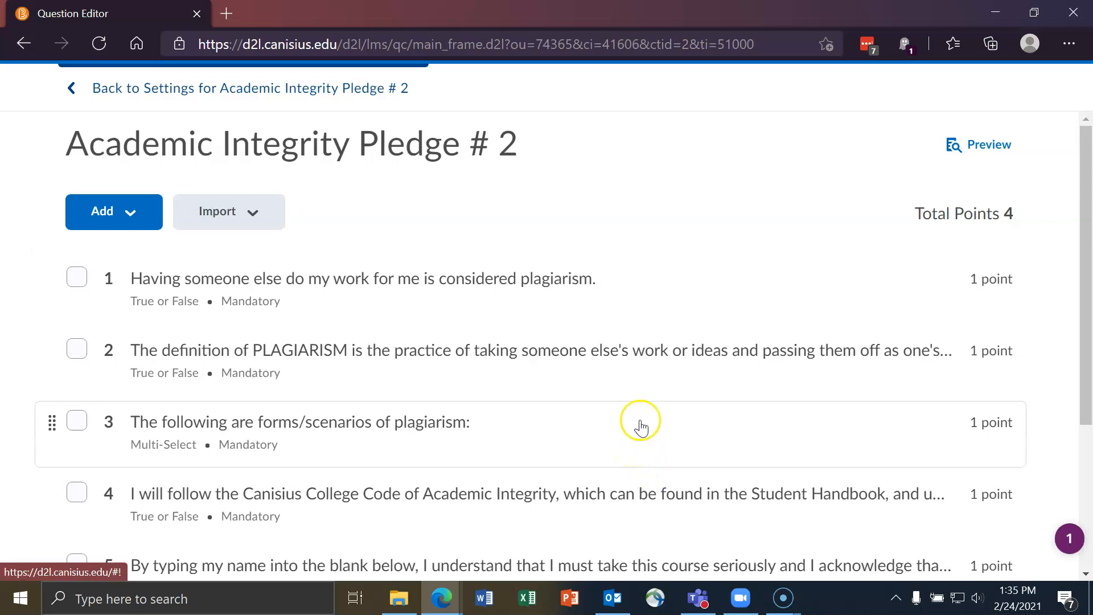
{"action": "scroll", "coordinate": [638, 427], "scroll_direction": "down", "scroll_amount": 1}
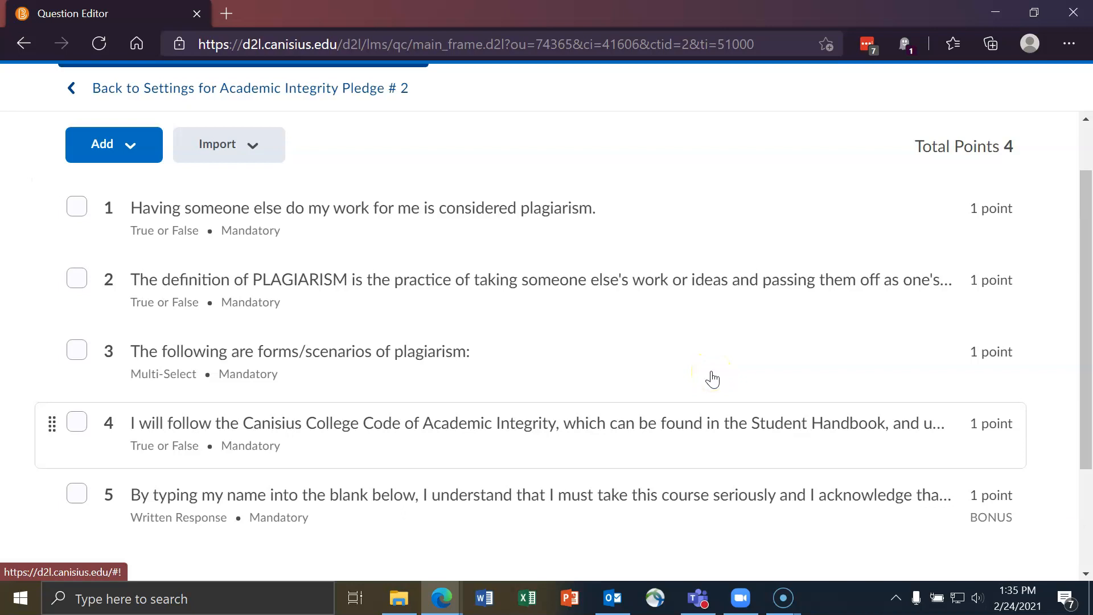
{"action": "scroll", "coordinate": [671, 300], "scroll_direction": "down", "scroll_amount": 1}
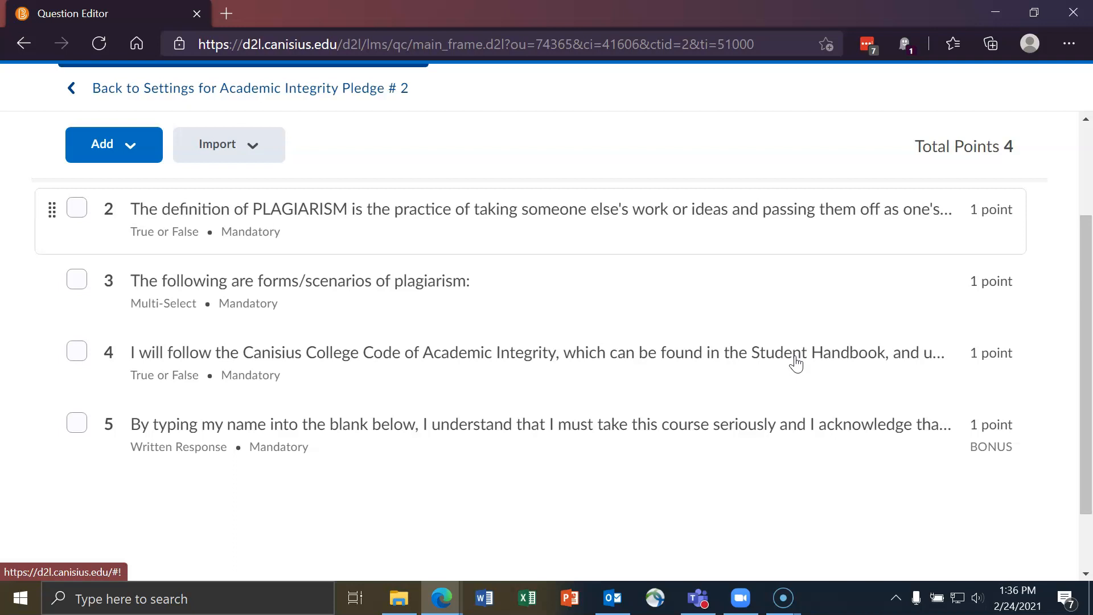
{"action": "left_click", "coordinate": [543, 444]}
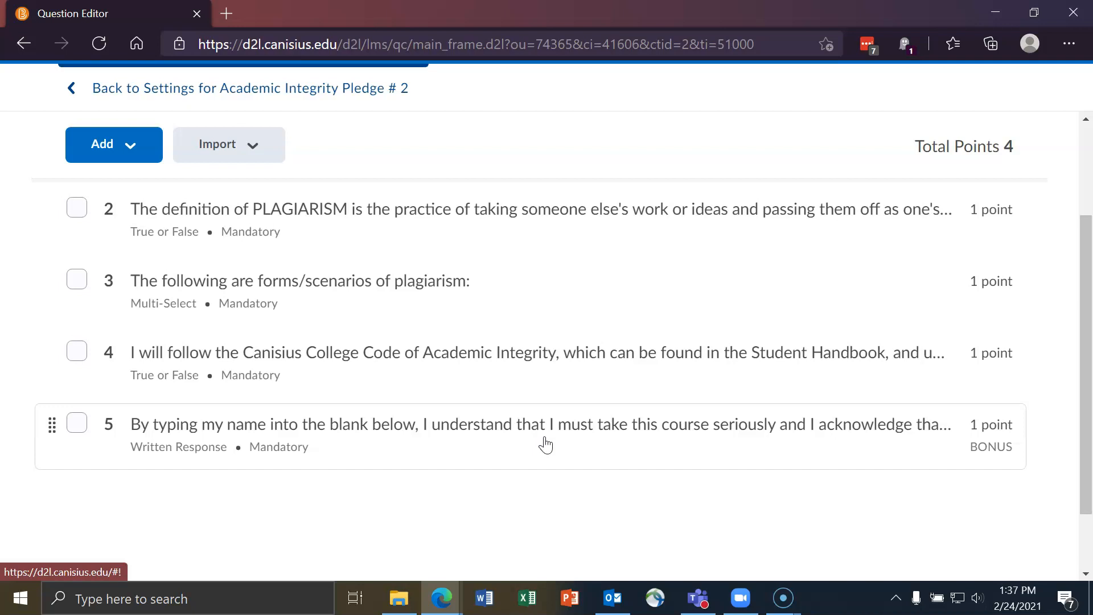
Preview the quiz as an attempt, look through its questions, and close the preview.
{"action": "scroll", "coordinate": [547, 438], "scroll_direction": "up", "scroll_amount": 1}
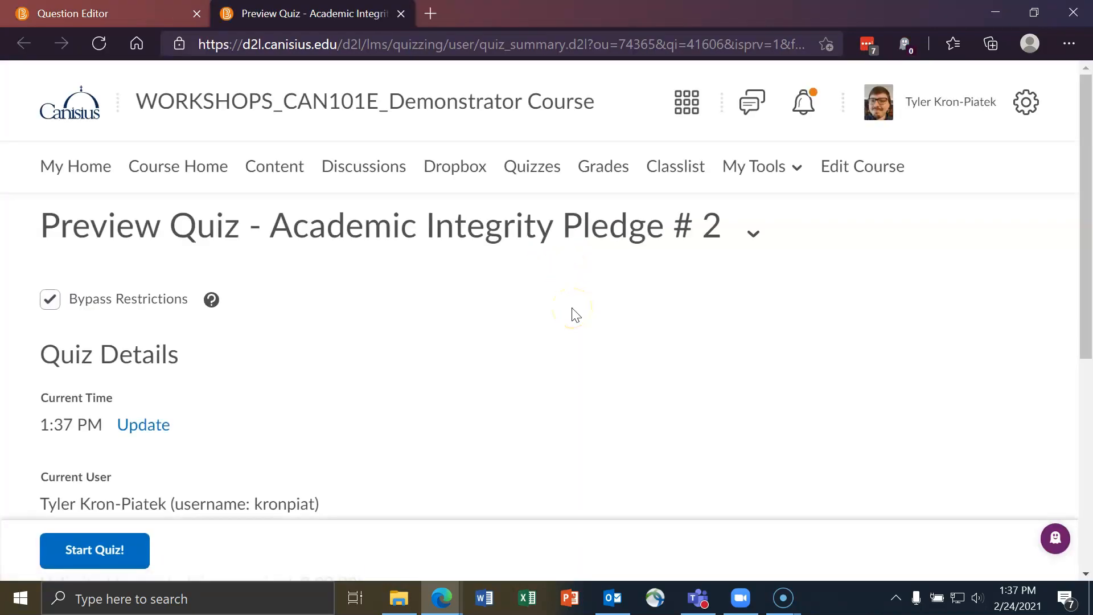
{"action": "scroll", "coordinate": [573, 313], "scroll_direction": "down", "scroll_amount": 7}
{"action": "left_click", "coordinate": [72, 529]}
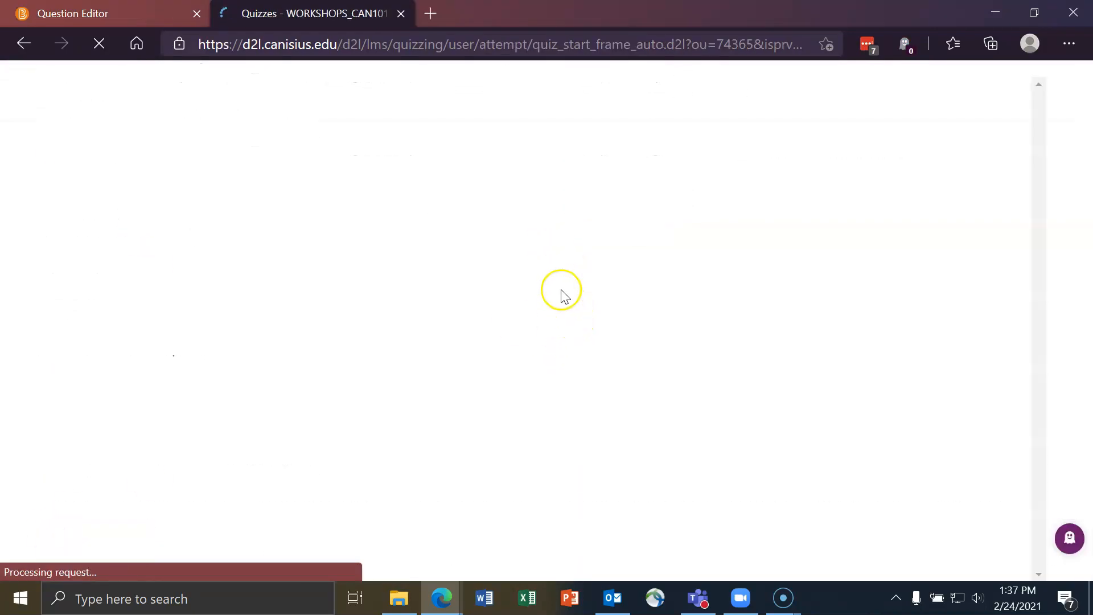
{"action": "scroll", "coordinate": [608, 199], "scroll_direction": "down", "scroll_amount": 3}
{"action": "scroll", "coordinate": [786, 244], "scroll_direction": "down", "scroll_amount": 14}
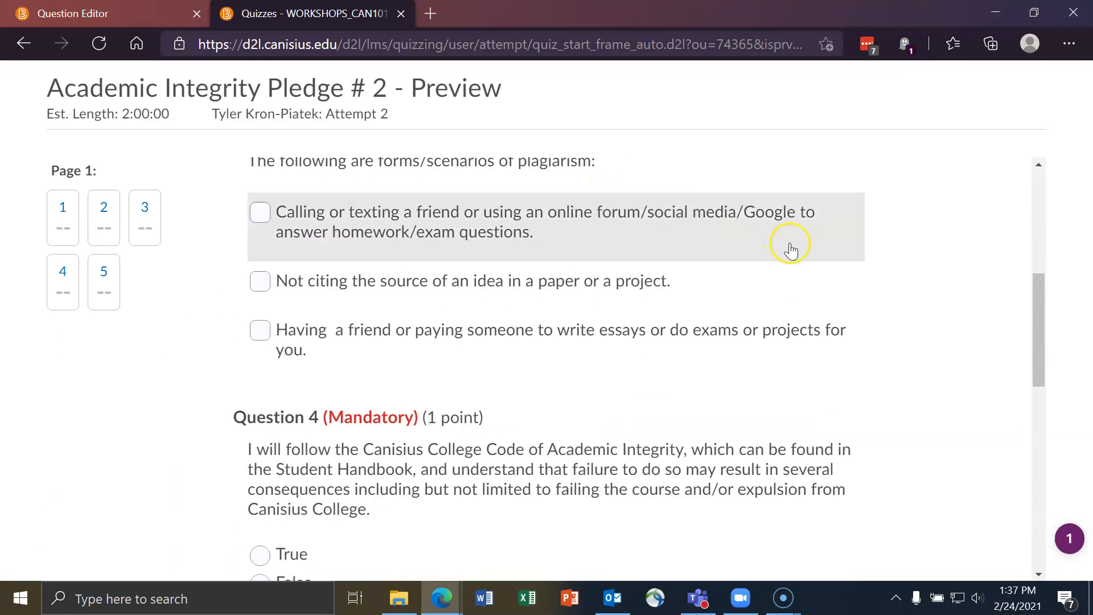
{"action": "left_click", "coordinate": [401, 13]}
Review the question list in the editor, checking each question's type, points, and mandatory or bonus status.
{"action": "scroll", "coordinate": [527, 285], "scroll_direction": "down", "scroll_amount": 4}
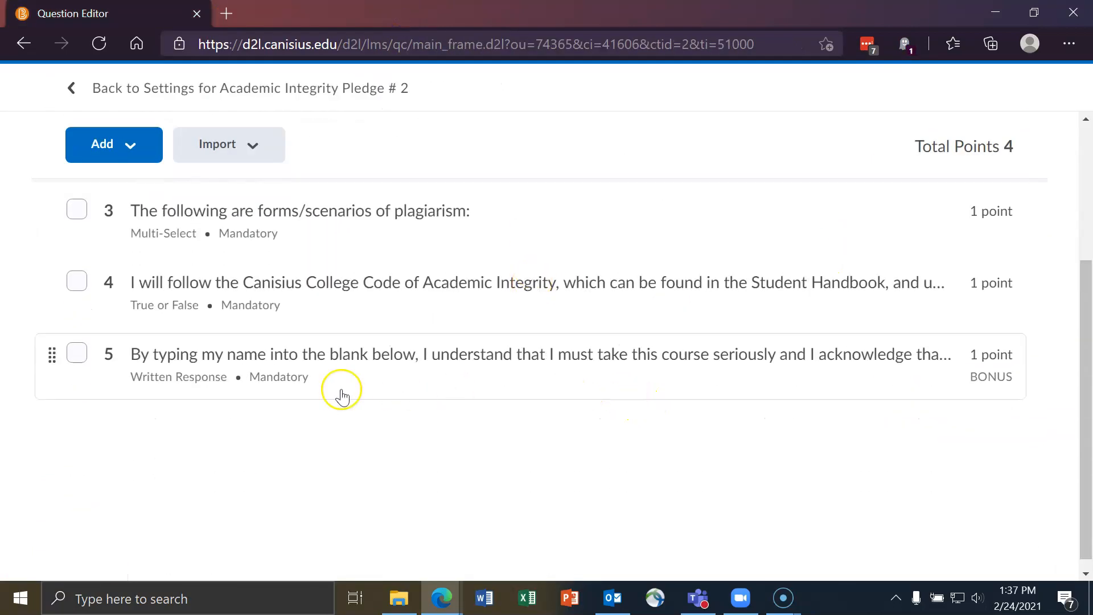
{"action": "scroll", "coordinate": [275, 285], "scroll_direction": "up", "scroll_amount": 4}
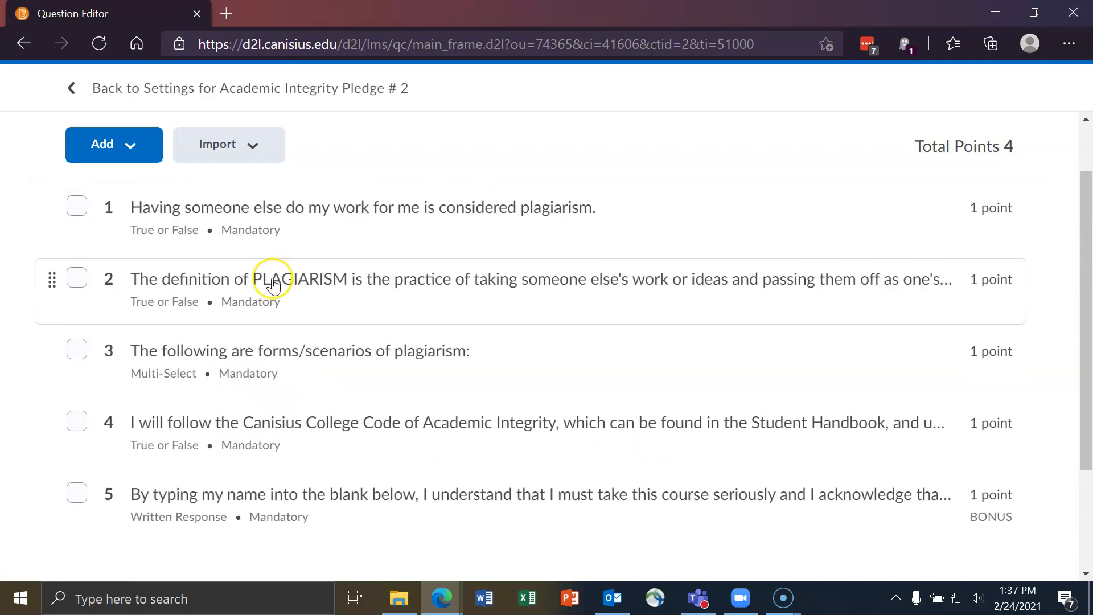
{"action": "scroll", "coordinate": [392, 315], "scroll_direction": "down", "scroll_amount": 3}
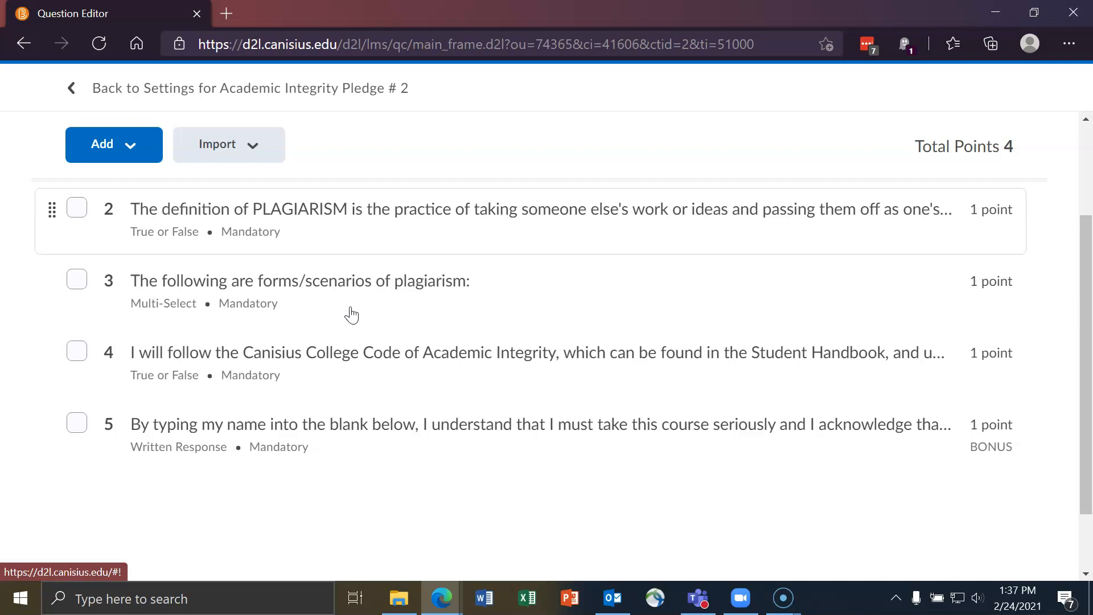
{"action": "scroll", "coordinate": [359, 312], "scroll_direction": "down", "scroll_amount": 2}
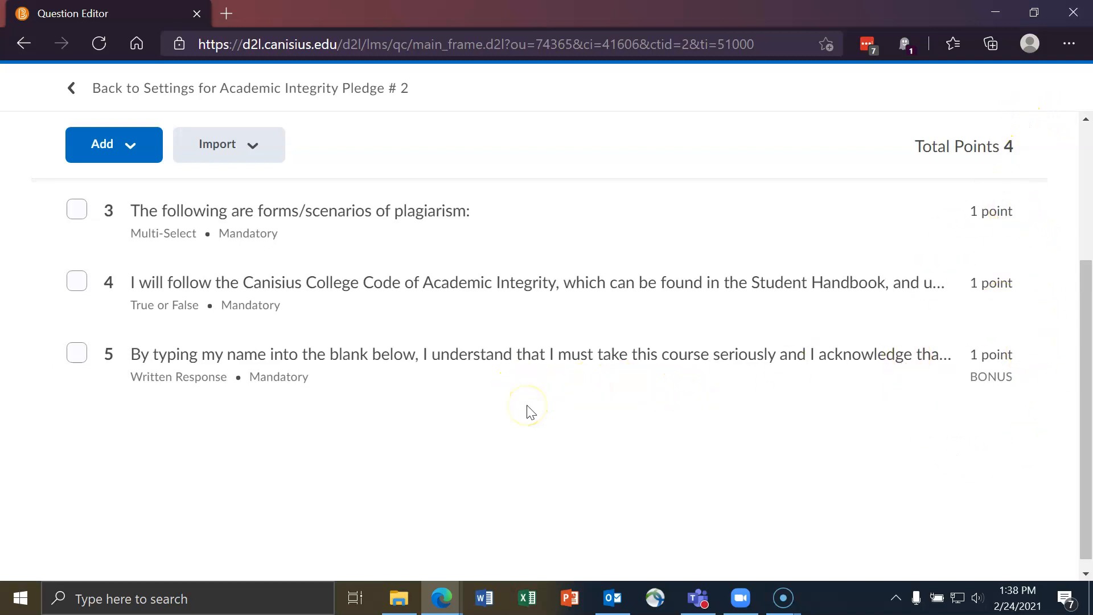
{"action": "left_click", "coordinate": [550, 415]}
{"action": "left_click", "coordinate": [1005, 378]}
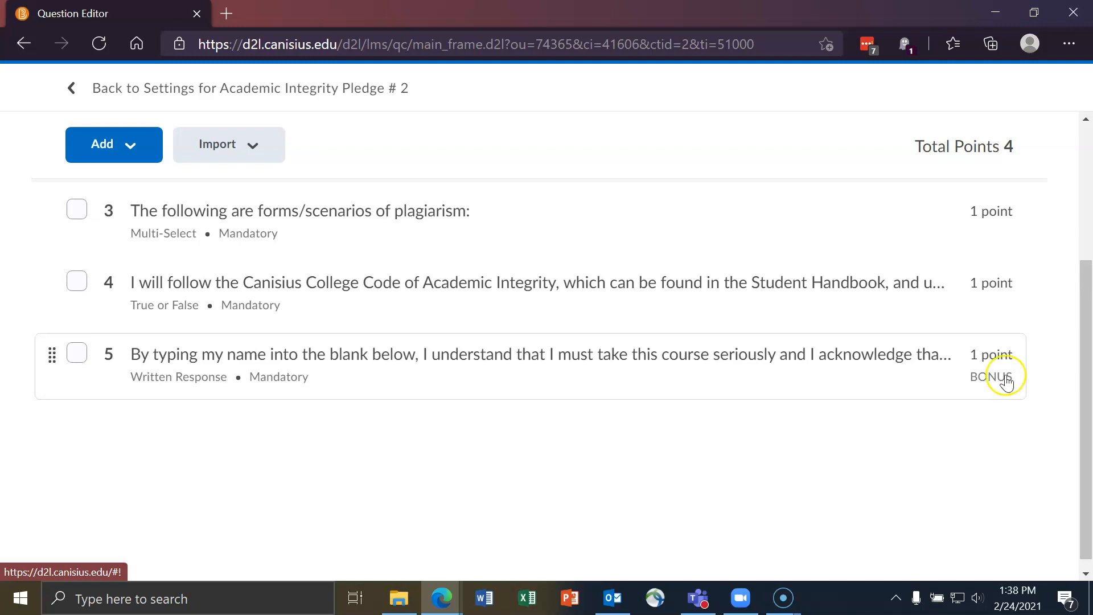
Return to the settings of Academic Integrity Pledge # 2 and open the question values for editing.
{"action": "scroll", "coordinate": [809, 530], "scroll_direction": "up", "scroll_amount": 4}
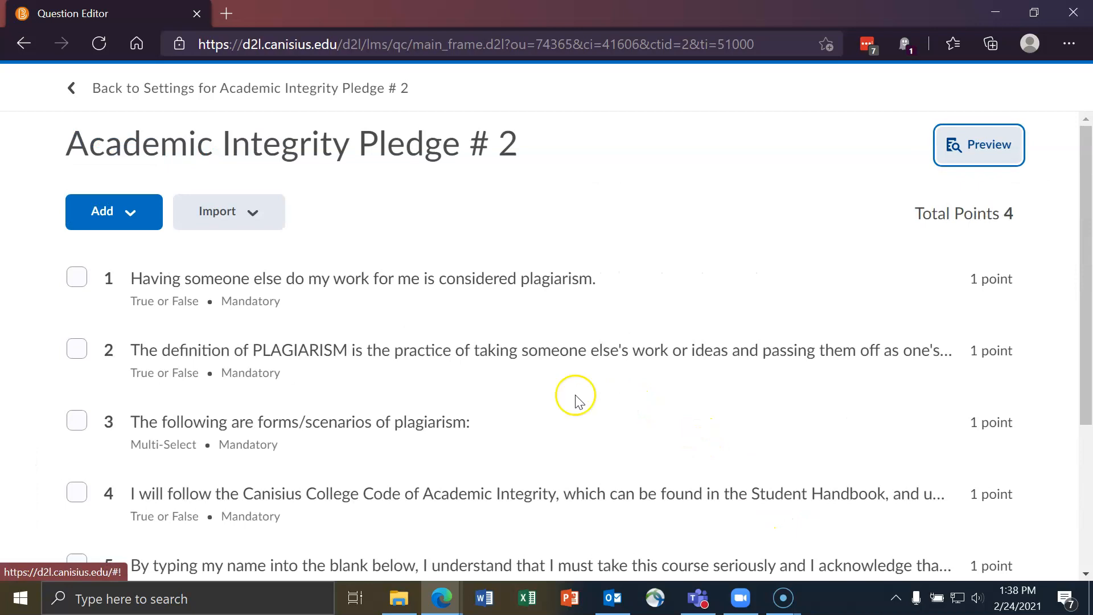
{"action": "left_click", "coordinate": [206, 104]}
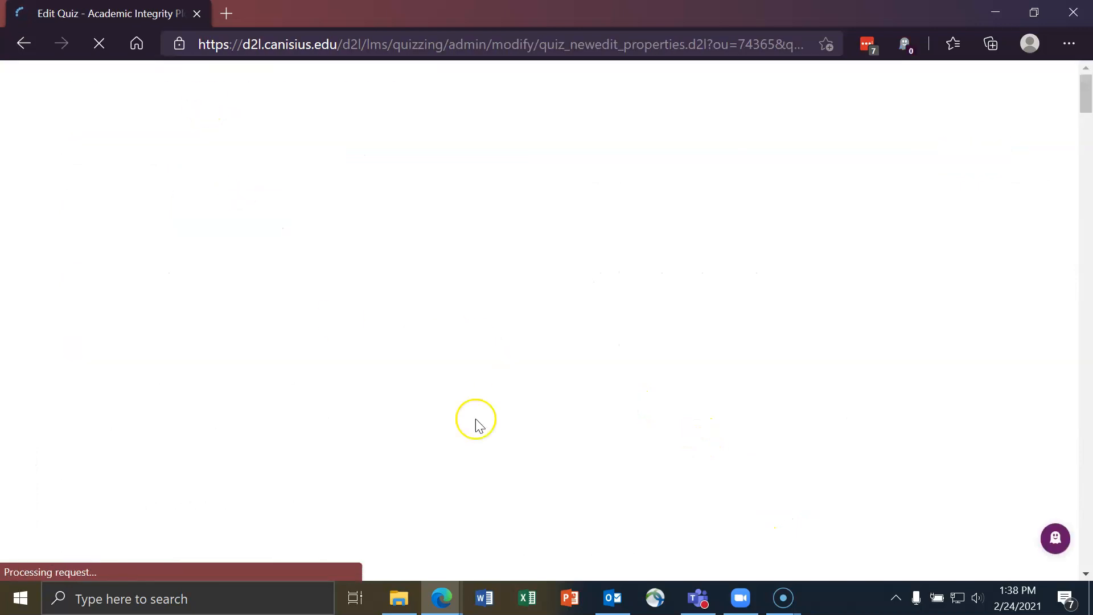
{"action": "scroll", "coordinate": [450, 359], "scroll_direction": "down", "scroll_amount": 10}
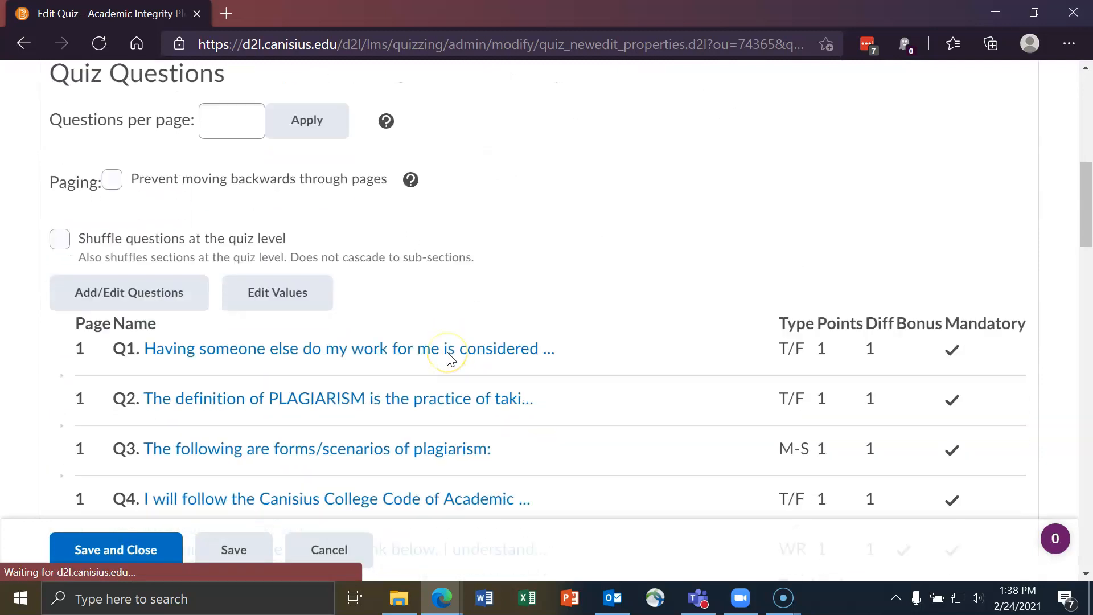
{"action": "left_click", "coordinate": [310, 279]}
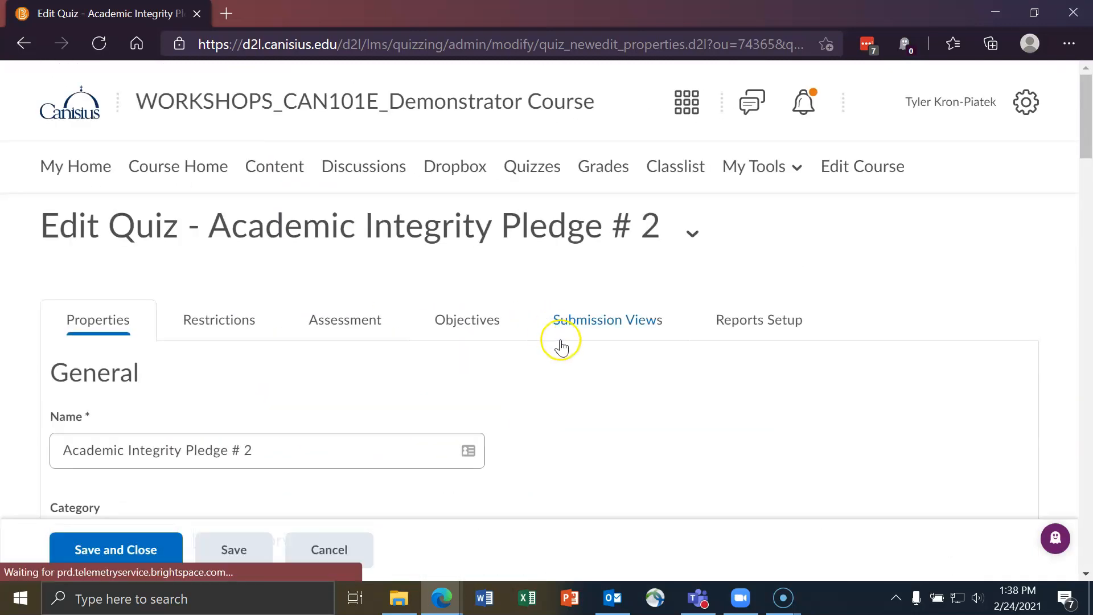
Check the points, bonus and mandatory settings of the quiz questions, and save and close the quiz.
{"action": "scroll", "coordinate": [560, 341], "scroll_direction": "down", "scroll_amount": 4}
{"action": "scroll", "coordinate": [560, 348], "scroll_direction": "down", "scroll_amount": 8}
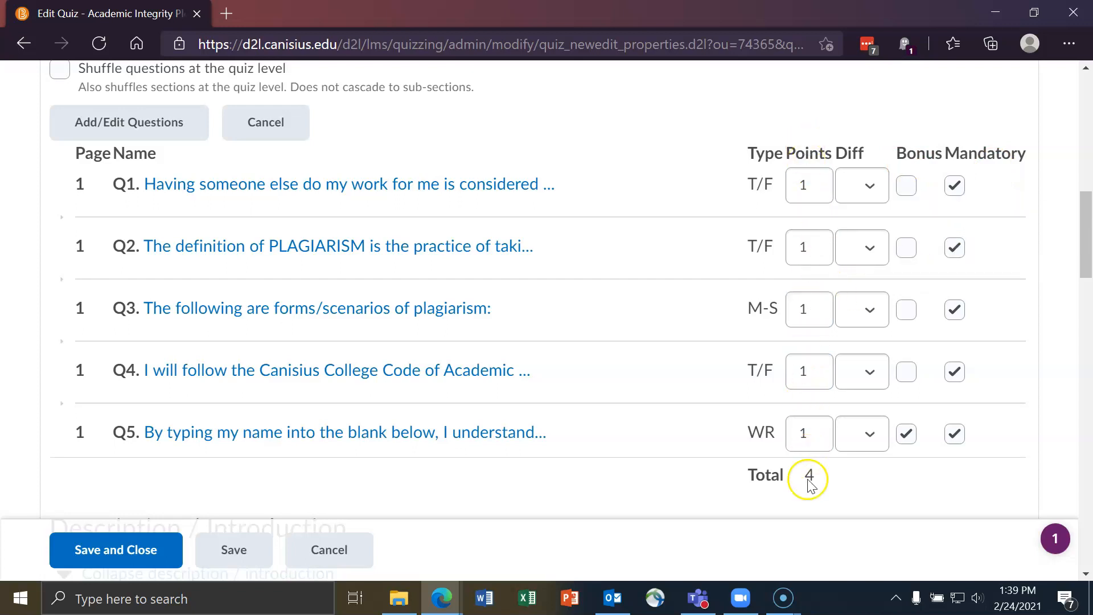
{"action": "left_click", "coordinate": [146, 554]}
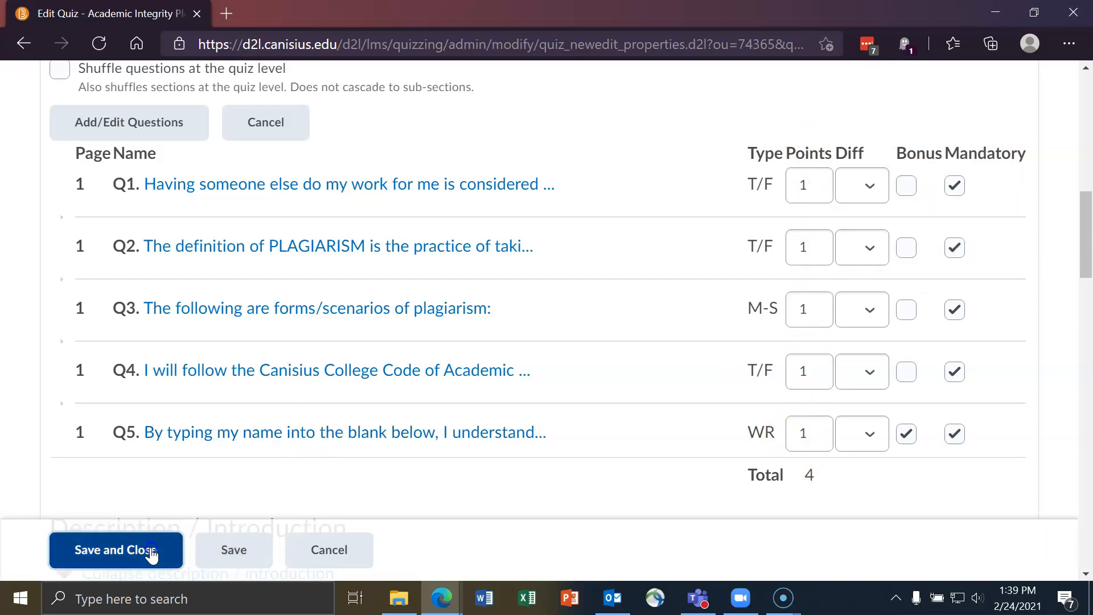
Reopen Academic Integrity Pledge # 2 for editing and go to its assessment settings.
{"action": "scroll", "coordinate": [278, 378], "scroll_direction": "down", "scroll_amount": 3}
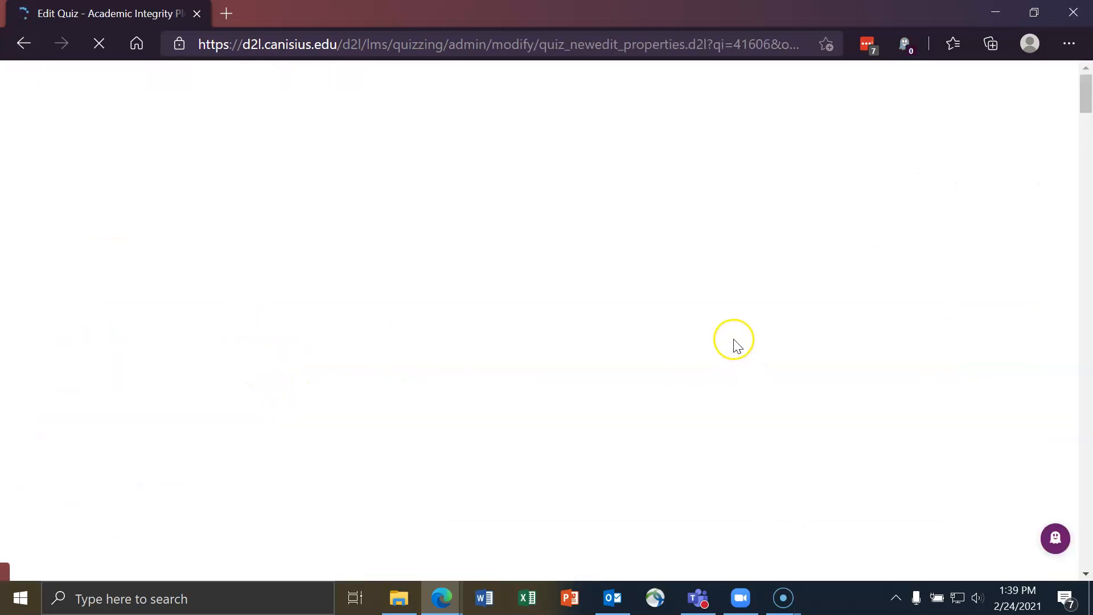
{"action": "scroll", "coordinate": [219, 308], "scroll_direction": "down", "scroll_amount": 3}
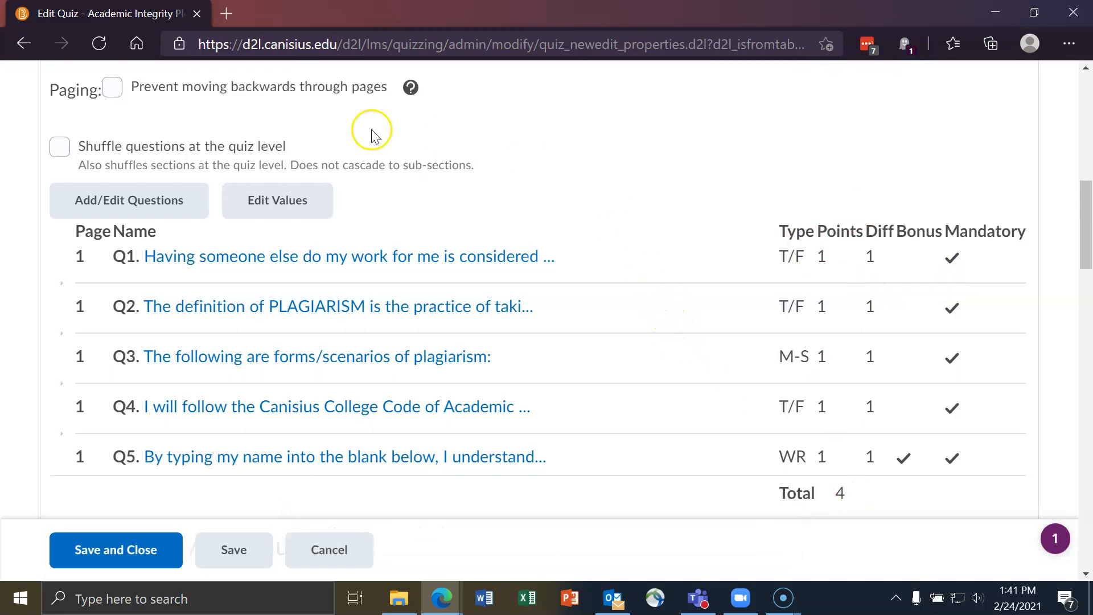
{"action": "scroll", "coordinate": [548, 255], "scroll_direction": "up", "scroll_amount": 10}
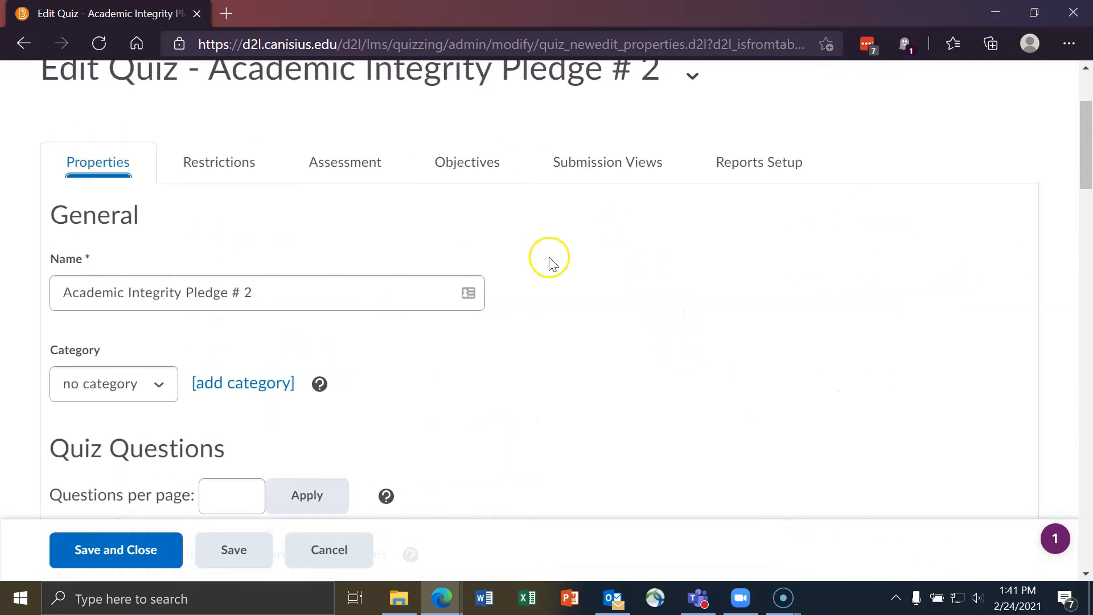
{"action": "left_click", "coordinate": [336, 249]}
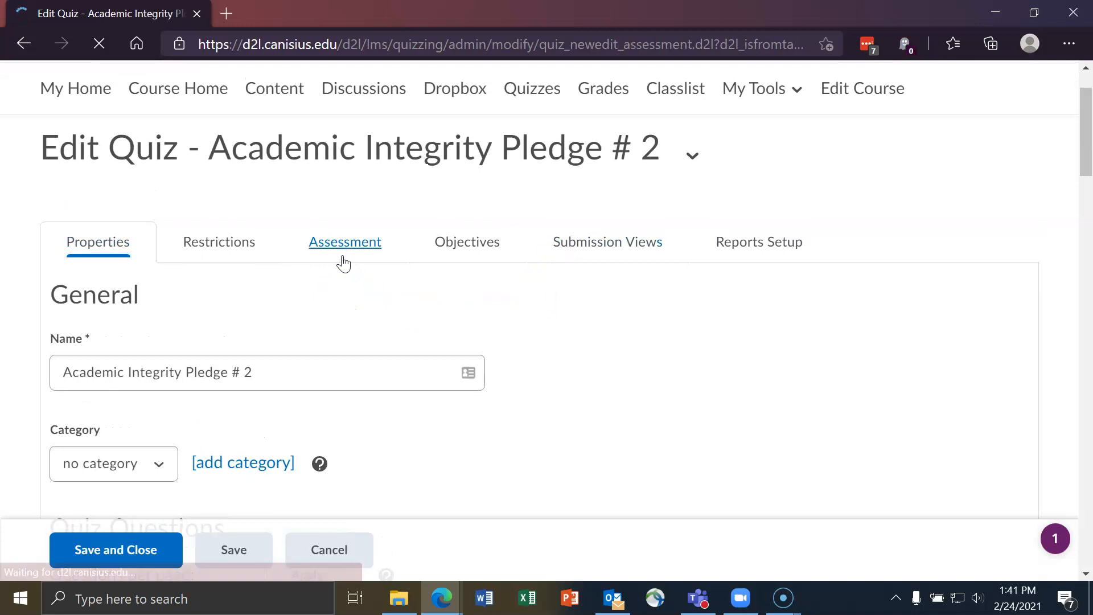
Set the quiz's allowed attempts to Unlimited and apply the change.
{"action": "scroll", "coordinate": [478, 321], "scroll_direction": "down", "scroll_amount": 4}
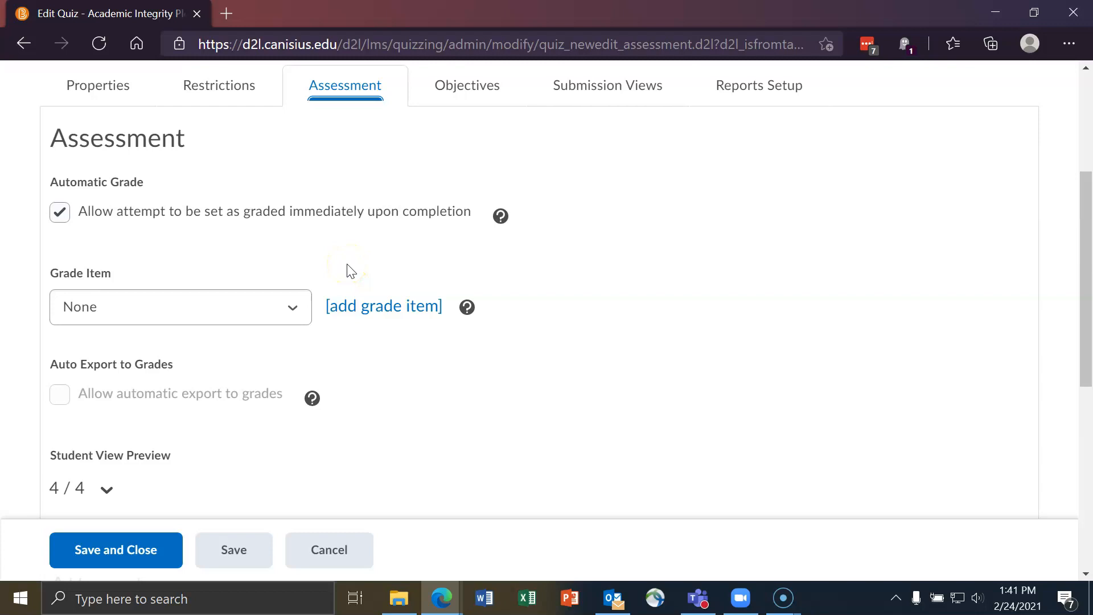
{"action": "scroll", "coordinate": [292, 201], "scroll_direction": "down", "scroll_amount": 1}
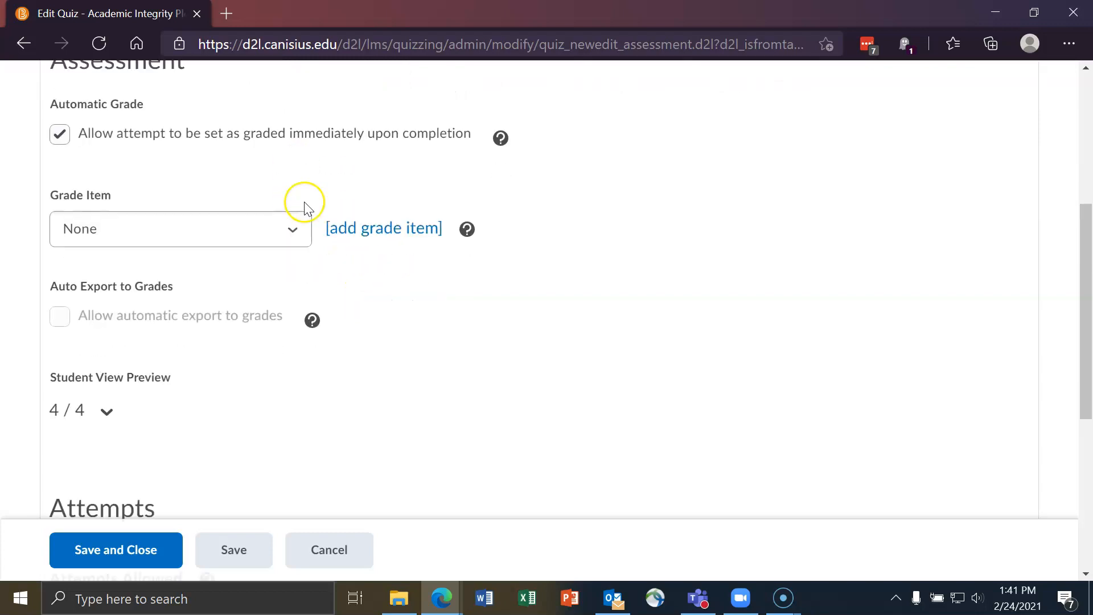
{"action": "scroll", "coordinate": [368, 203], "scroll_direction": "down", "scroll_amount": 5}
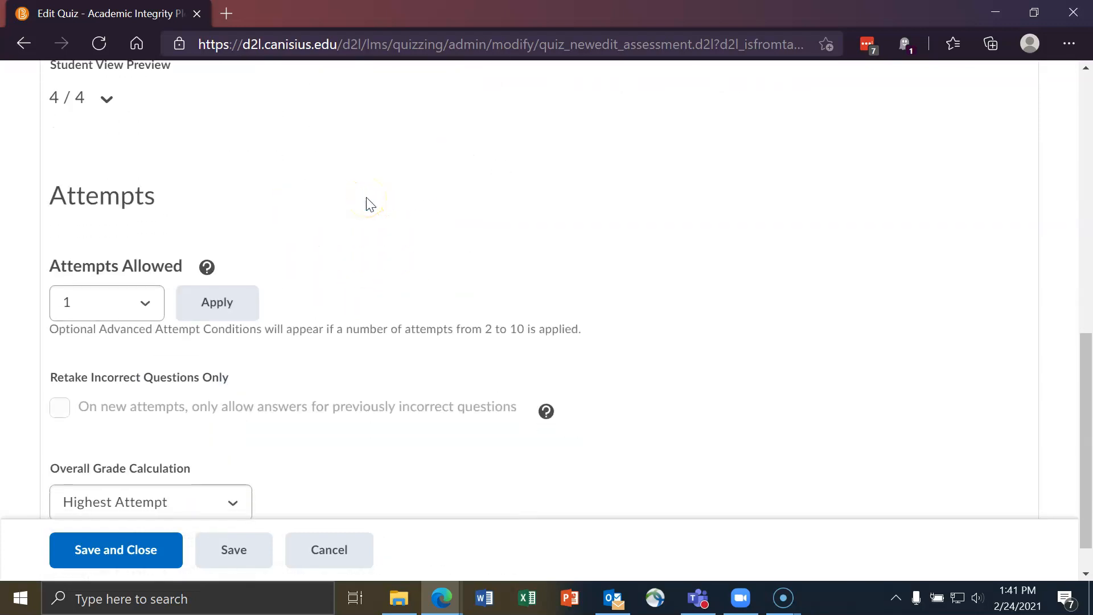
{"action": "left_click", "coordinate": [60, 235]}
{"action": "left_click", "coordinate": [147, 259]}
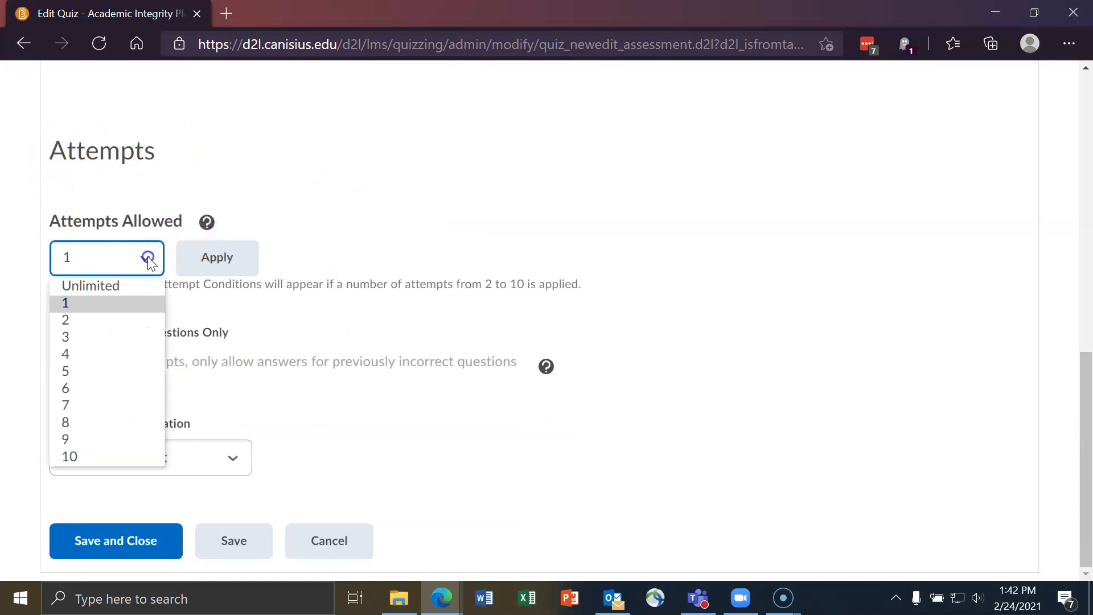
{"action": "left_click", "coordinate": [120, 286]}
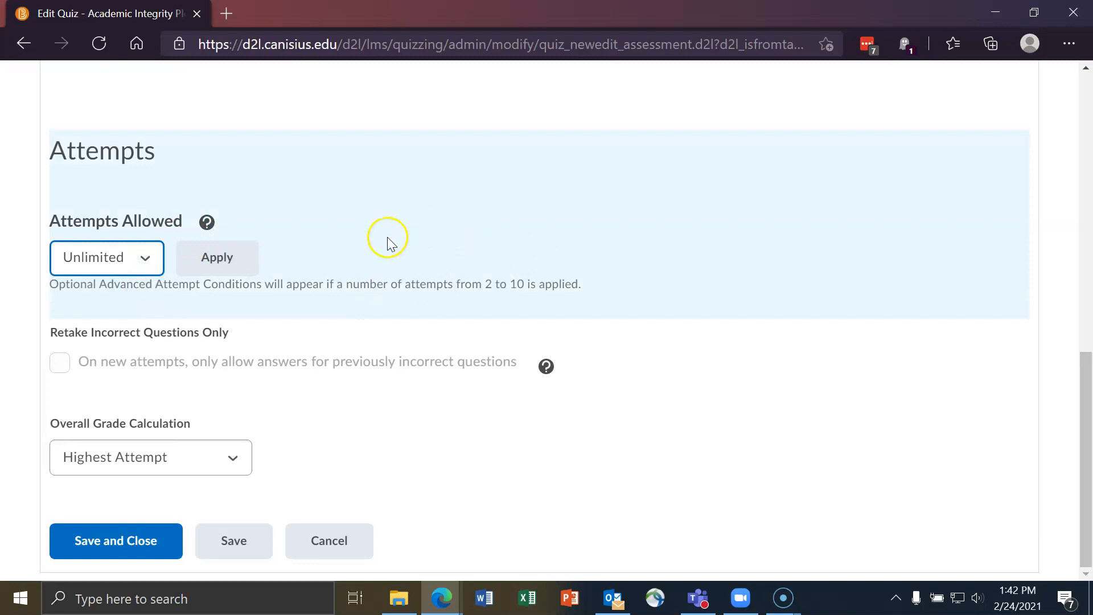
{"action": "scroll", "coordinate": [387, 237], "scroll_direction": "up", "scroll_amount": 1}
{"action": "left_click", "coordinate": [219, 336]}
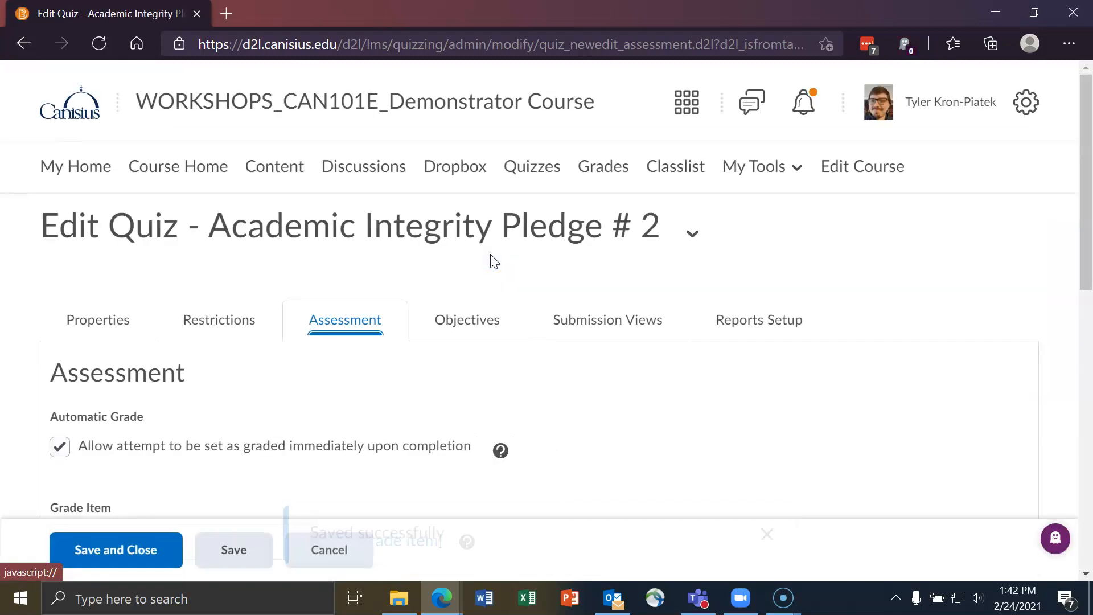
{"action": "scroll", "coordinate": [462, 358], "scroll_direction": "down", "scroll_amount": 3}
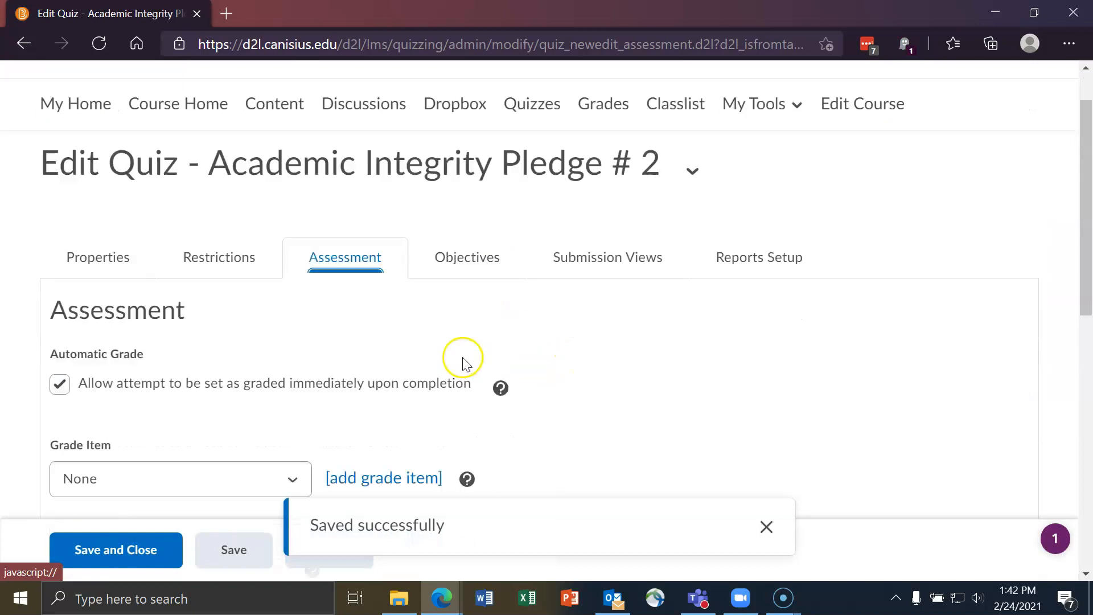
{"action": "scroll", "coordinate": [475, 357], "scroll_direction": "down", "scroll_amount": 8}
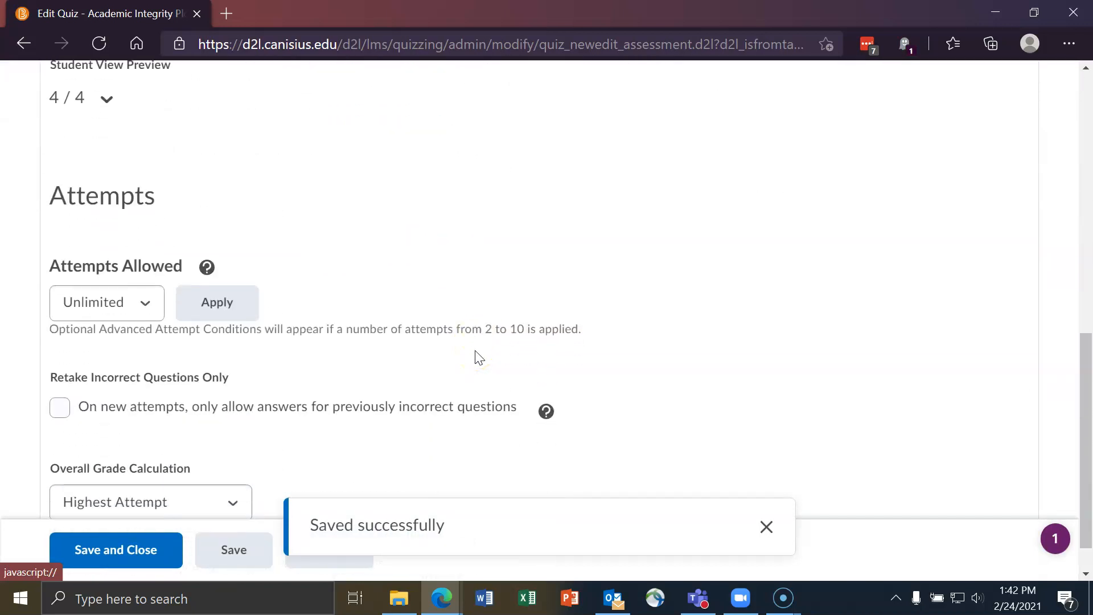
Go to the submission views of Academic Integrity Pledge # 2 and open the Default View for editing.
{"action": "scroll", "coordinate": [363, 245], "scroll_direction": "up", "scroll_amount": 10}
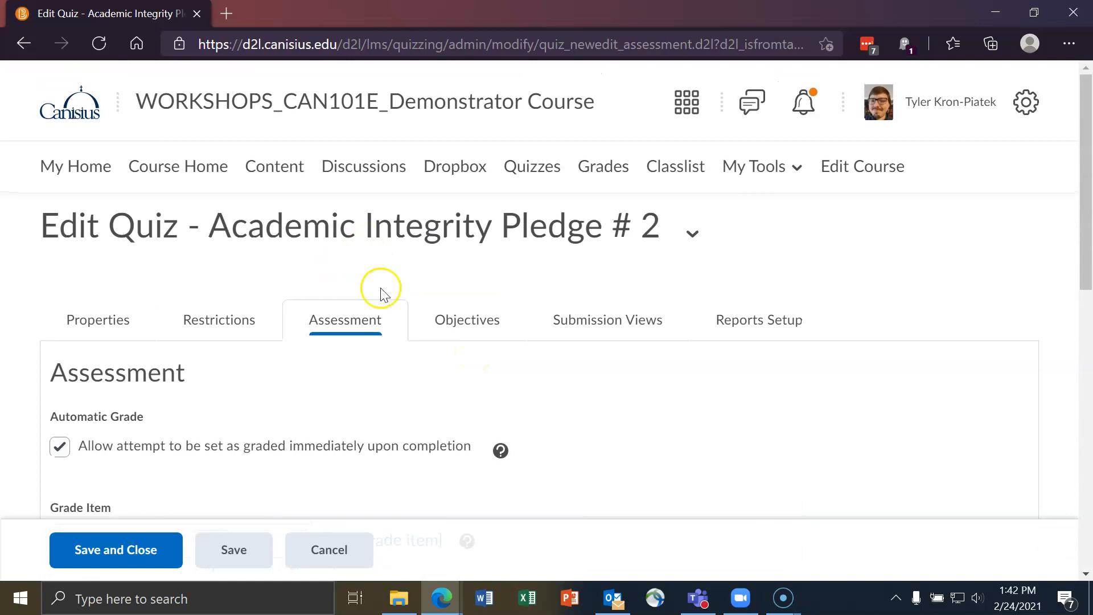
{"action": "left_click", "coordinate": [625, 330]}
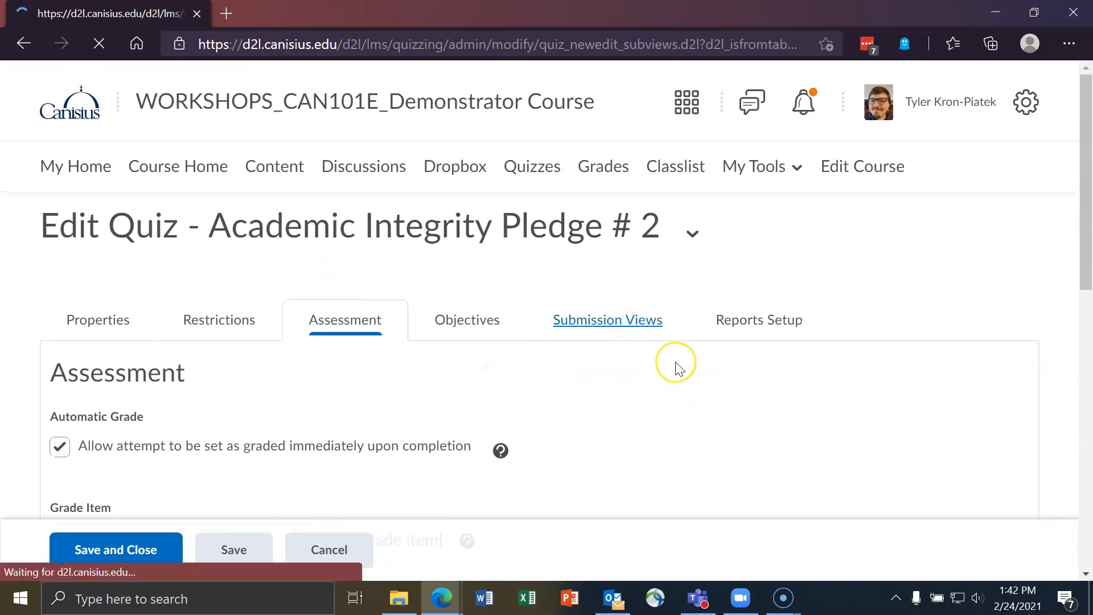
{"action": "scroll", "coordinate": [571, 371], "scroll_direction": "down", "scroll_amount": 3}
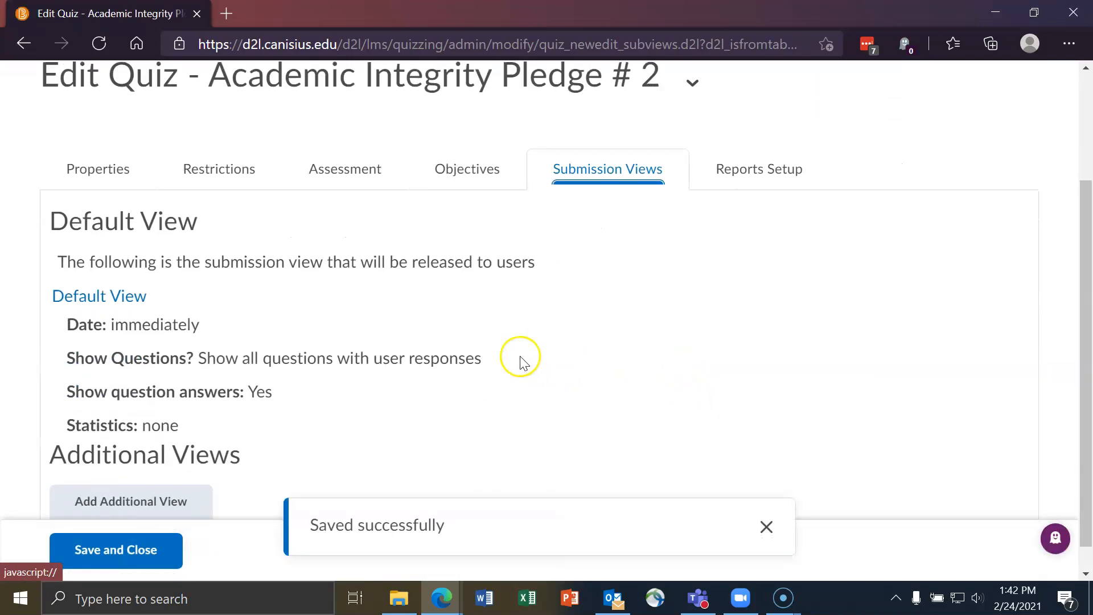
{"action": "left_click", "coordinate": [123, 269]}
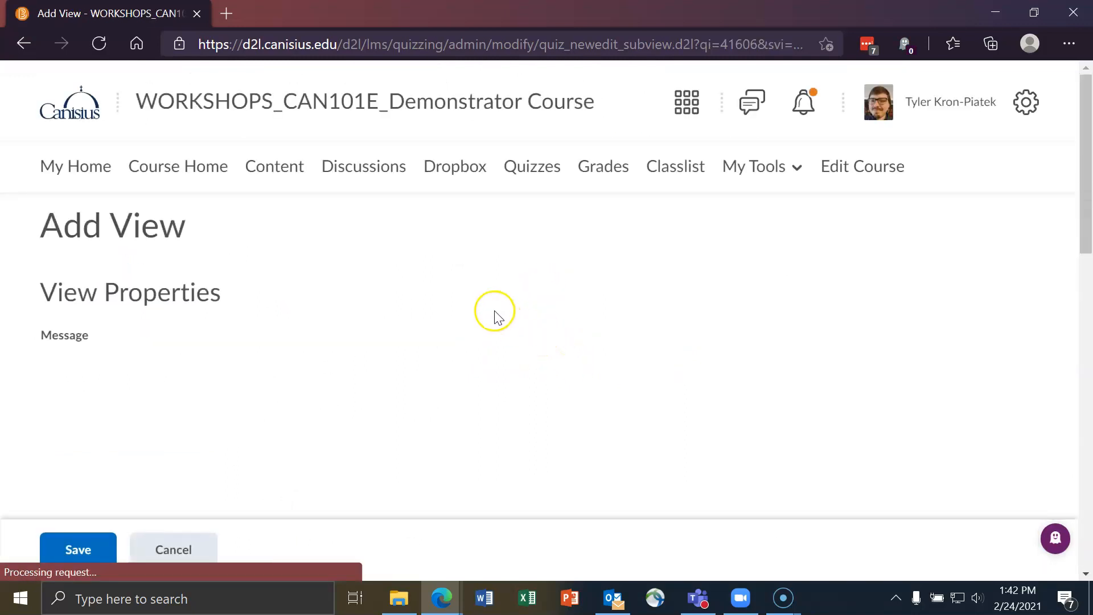
Check which questions, answers and scores the Default View shows, save the view, and save and close the quiz.
{"action": "scroll", "coordinate": [493, 314], "scroll_direction": "down", "scroll_amount": 1}
{"action": "scroll", "coordinate": [495, 317], "scroll_direction": "down", "scroll_amount": 8}
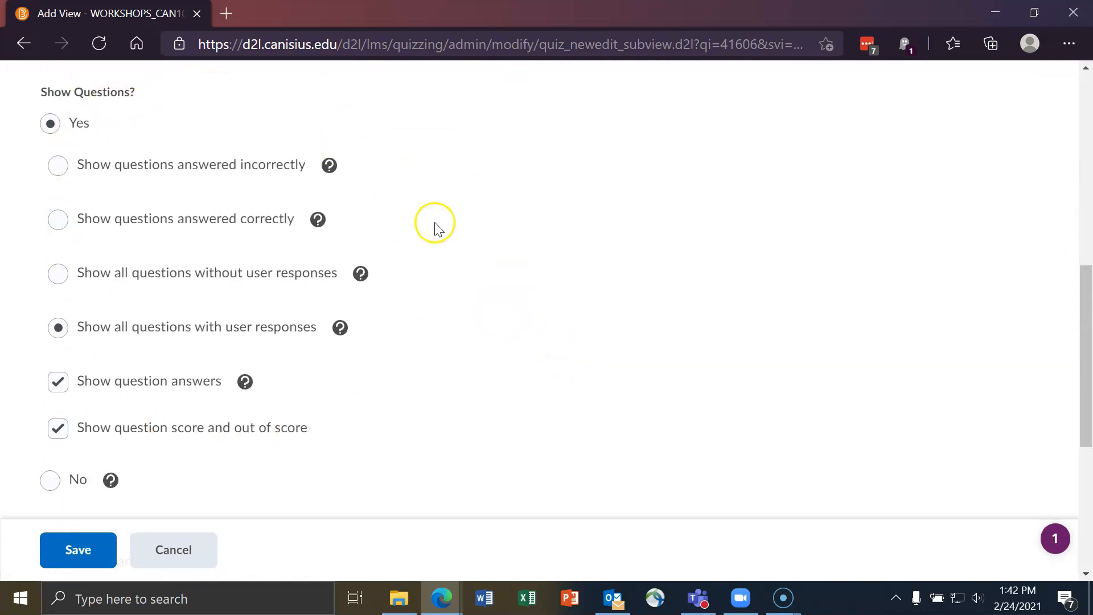
{"action": "scroll", "coordinate": [422, 239], "scroll_direction": "down", "scroll_amount": 3}
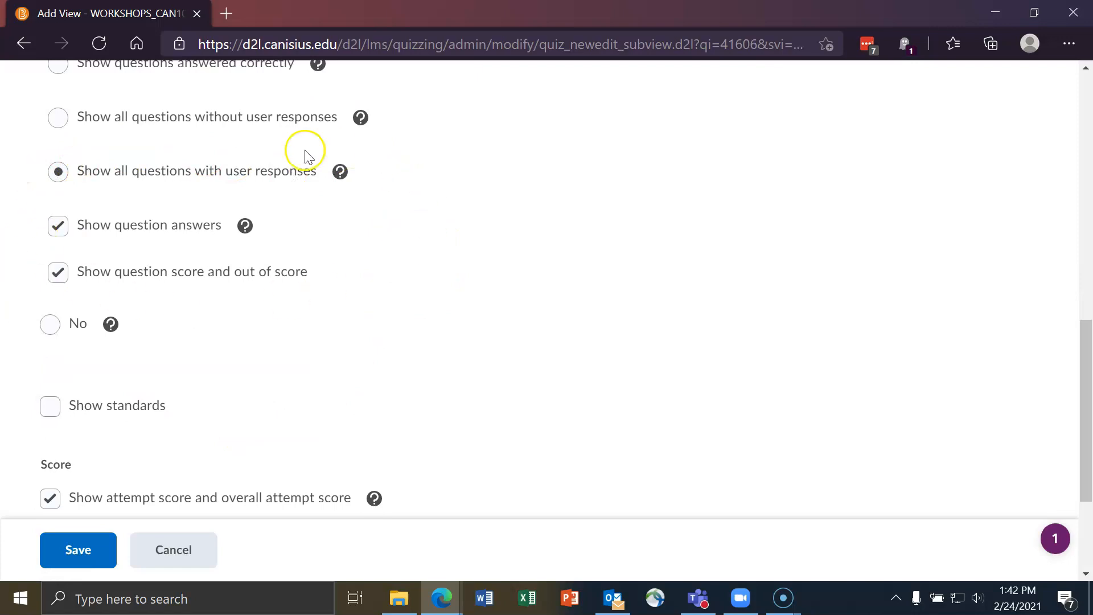
{"action": "scroll", "coordinate": [437, 285], "scroll_direction": "up", "scroll_amount": 6}
{"action": "scroll", "coordinate": [437, 286], "scroll_direction": "down", "scroll_amount": 1}
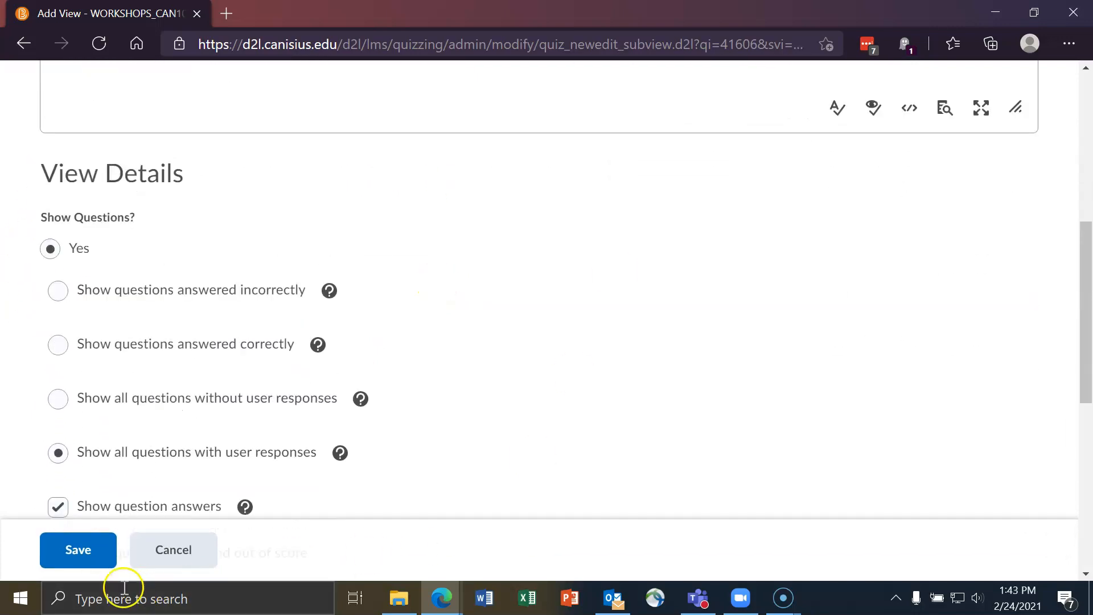
{"action": "left_click", "coordinate": [103, 552]}
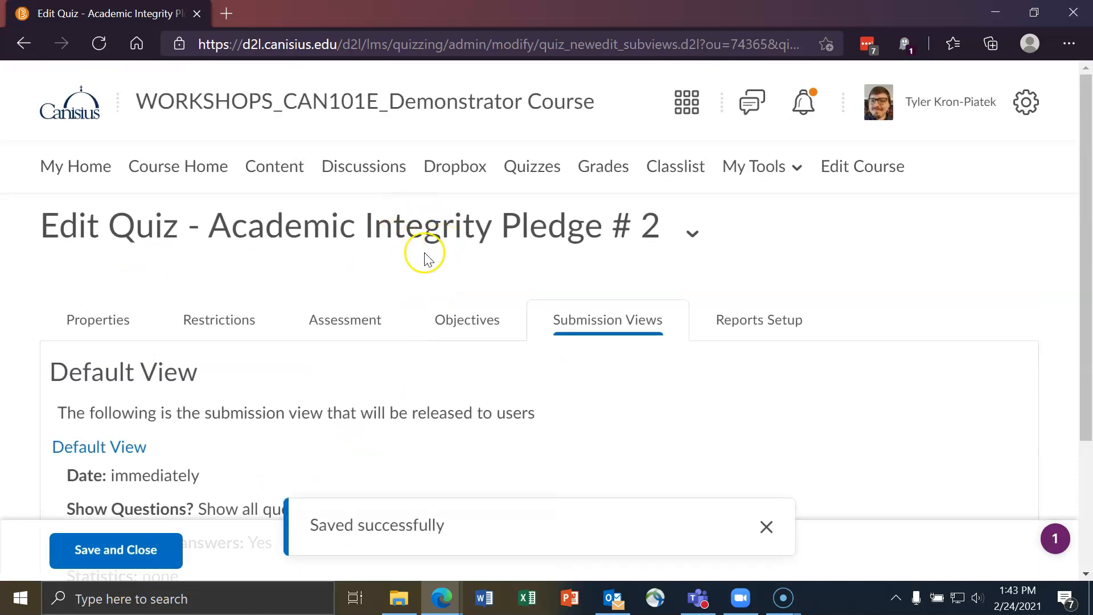
{"action": "left_click", "coordinate": [128, 548]}
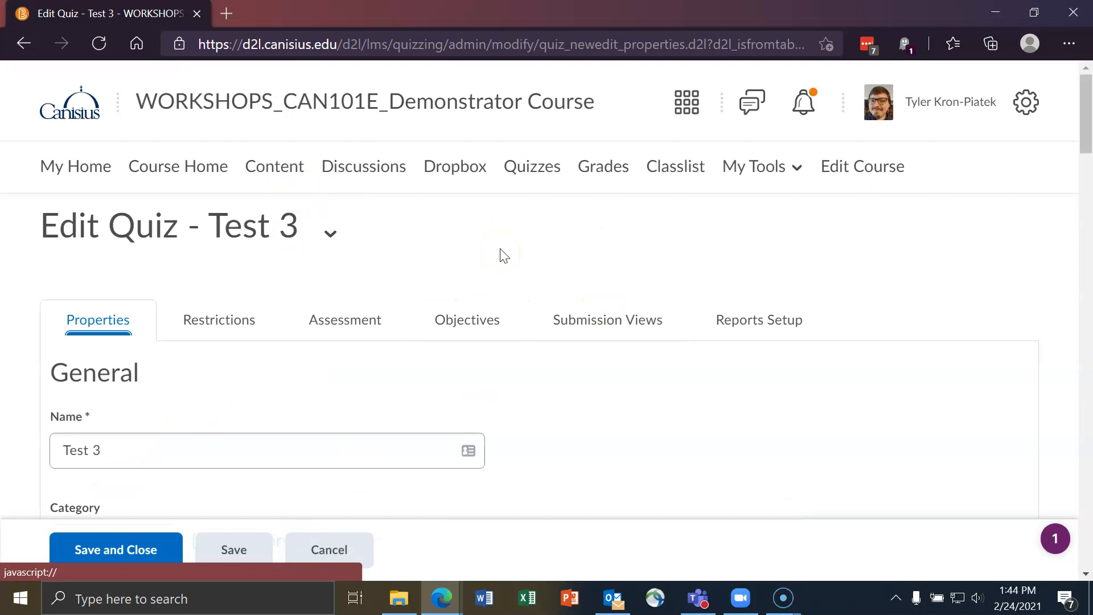
Examine the paging options and question list of Test 3, including the Shuffle section and Question Pool 1.
{"action": "scroll", "coordinate": [529, 265], "scroll_direction": "down", "scroll_amount": 8}
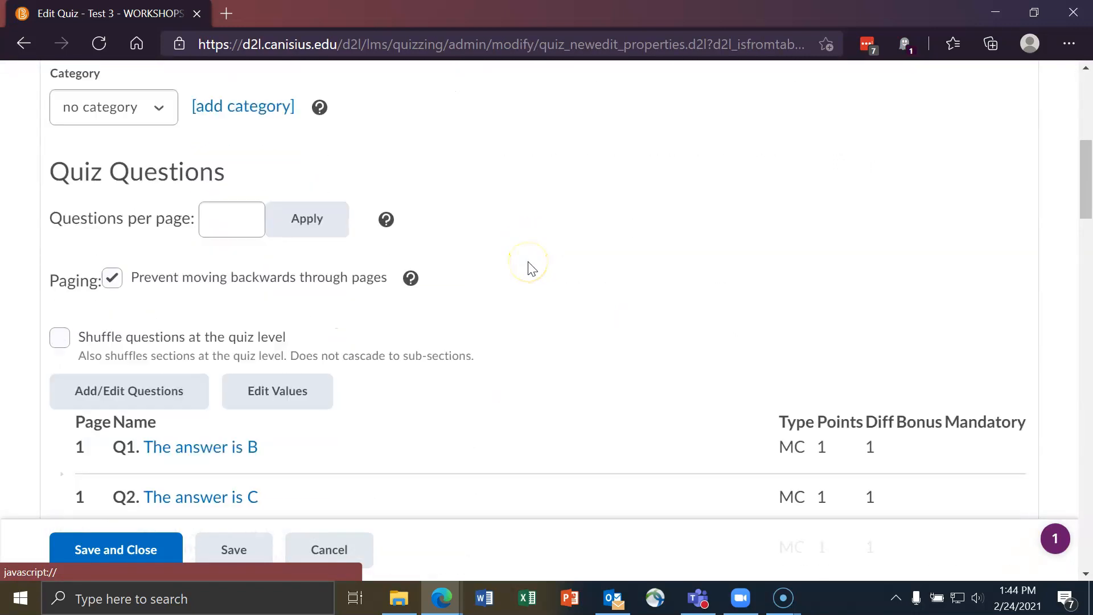
{"action": "scroll", "coordinate": [530, 268], "scroll_direction": "down", "scroll_amount": 1}
{"action": "scroll", "coordinate": [530, 270], "scroll_direction": "down", "scroll_amount": 2}
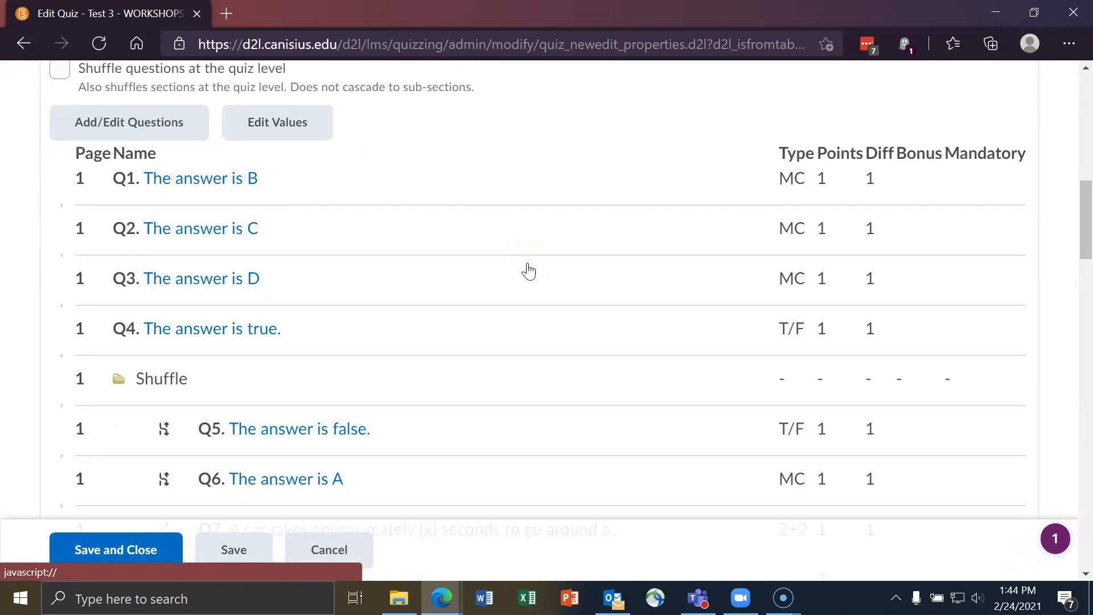
{"action": "scroll", "coordinate": [515, 278], "scroll_direction": "down", "scroll_amount": 2}
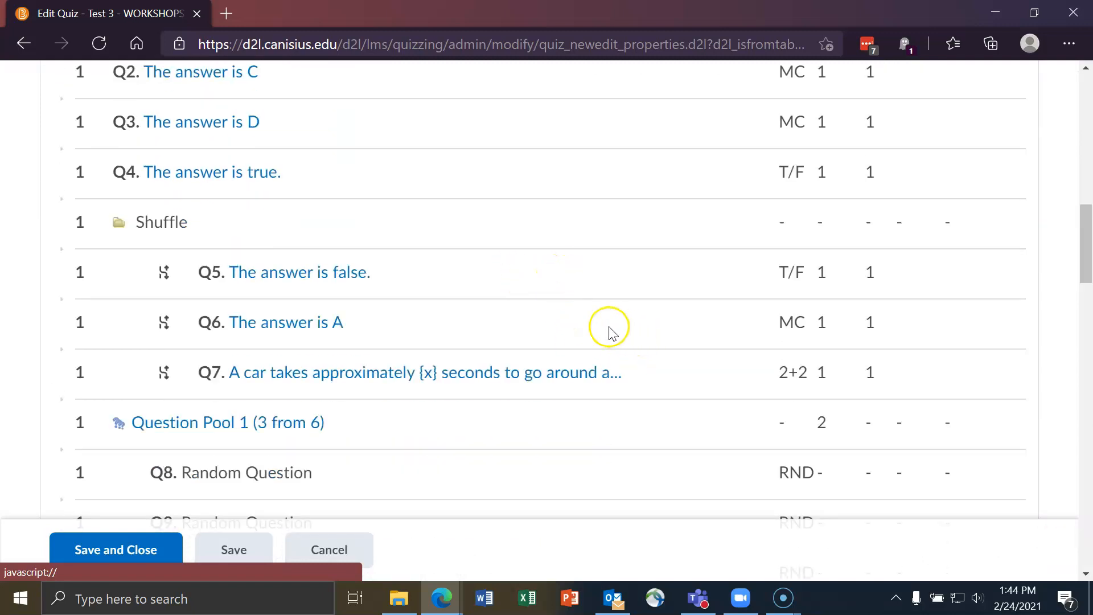
{"action": "scroll", "coordinate": [606, 327], "scroll_direction": "down", "scroll_amount": 2}
{"action": "scroll", "coordinate": [598, 333], "scroll_direction": "down", "scroll_amount": 3}
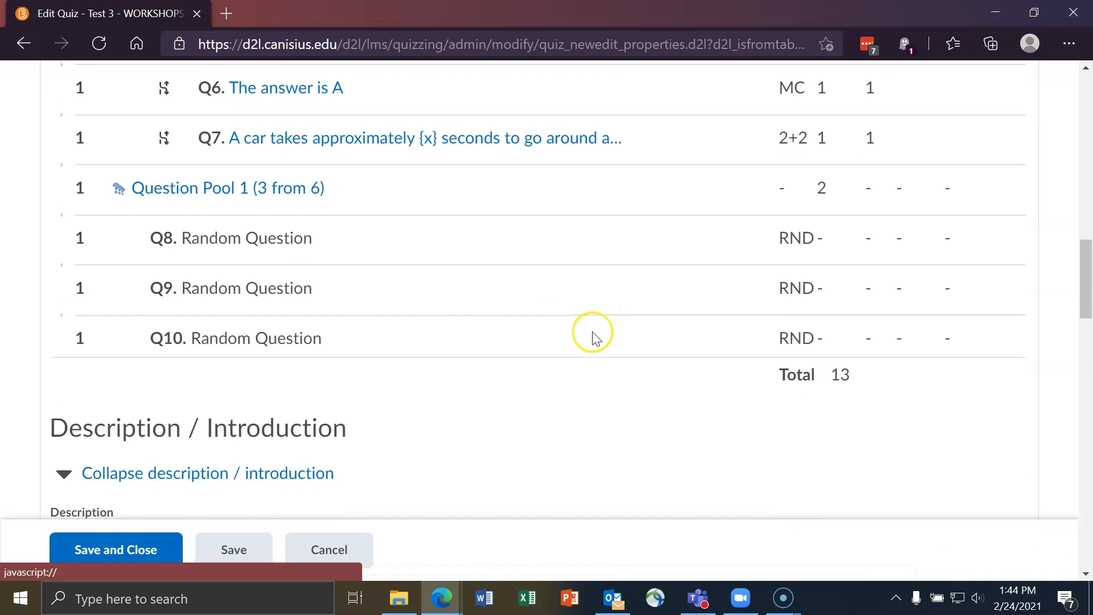
{"action": "scroll", "coordinate": [553, 362], "scroll_direction": "up", "scroll_amount": 2}
{"action": "scroll", "coordinate": [555, 365], "scroll_direction": "up", "scroll_amount": 10}
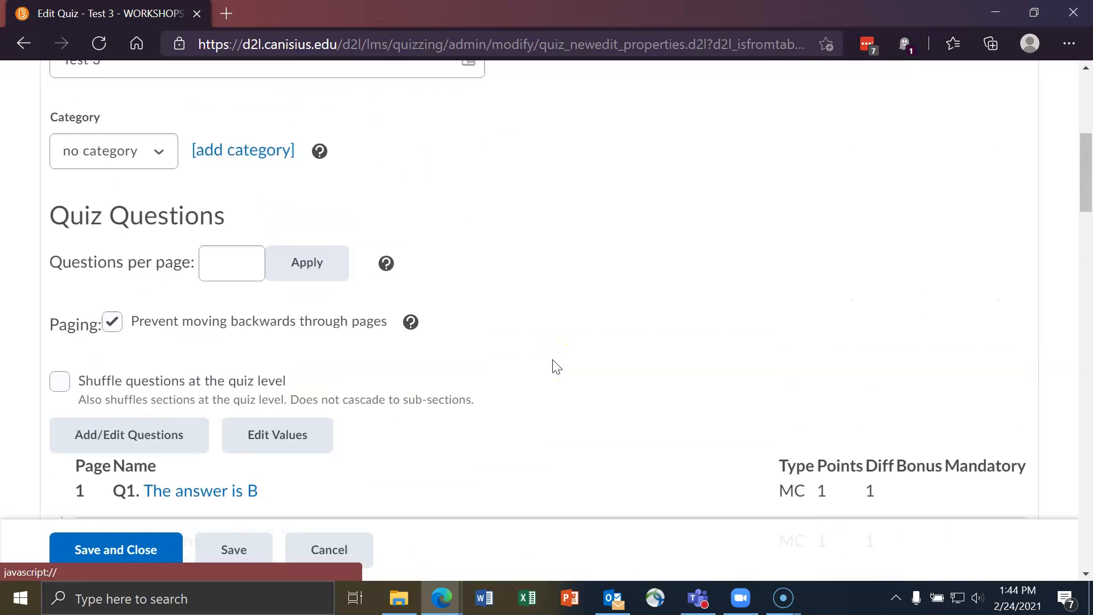
{"action": "scroll", "coordinate": [555, 366], "scroll_direction": "up", "scroll_amount": 5}
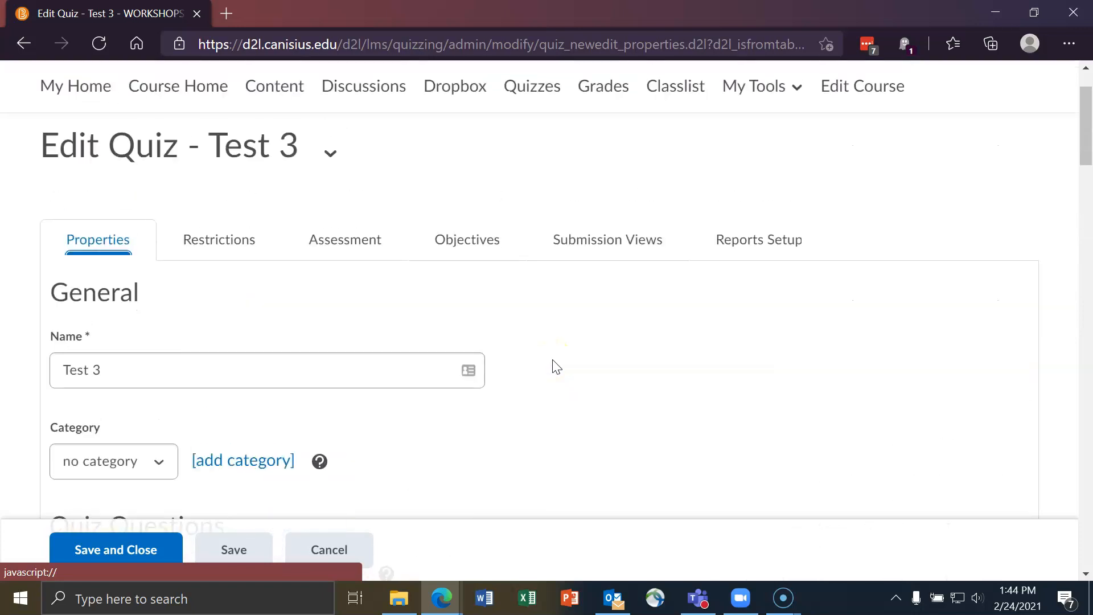
Go to the restrictions of Test 3 and start creating a new release condition to attach to it.
{"action": "left_click", "coordinate": [238, 243]}
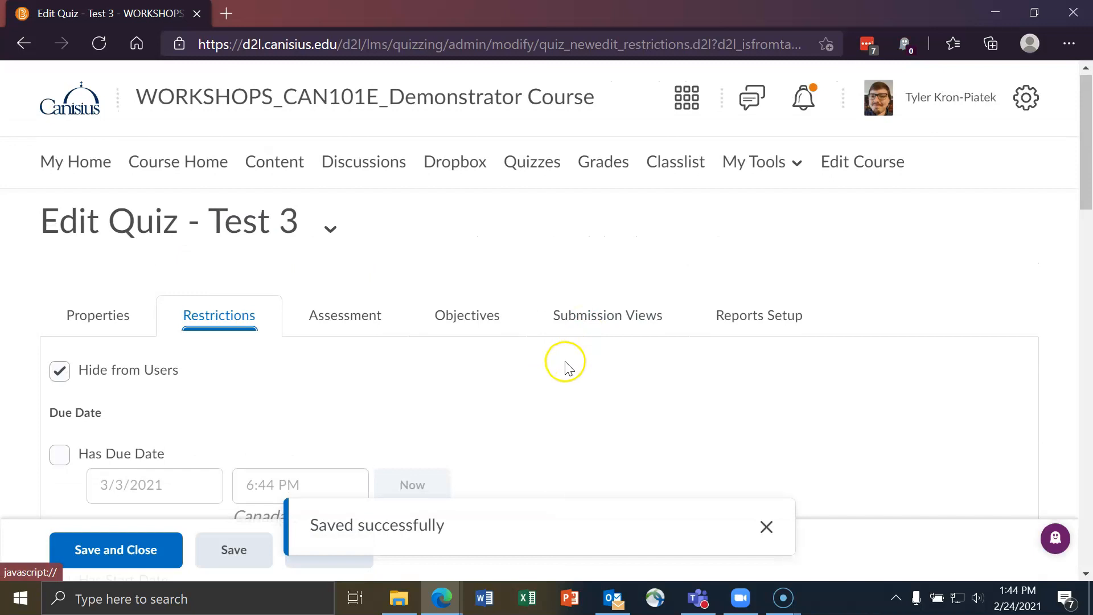
{"action": "scroll", "coordinate": [564, 364], "scroll_direction": "down", "scroll_amount": 3}
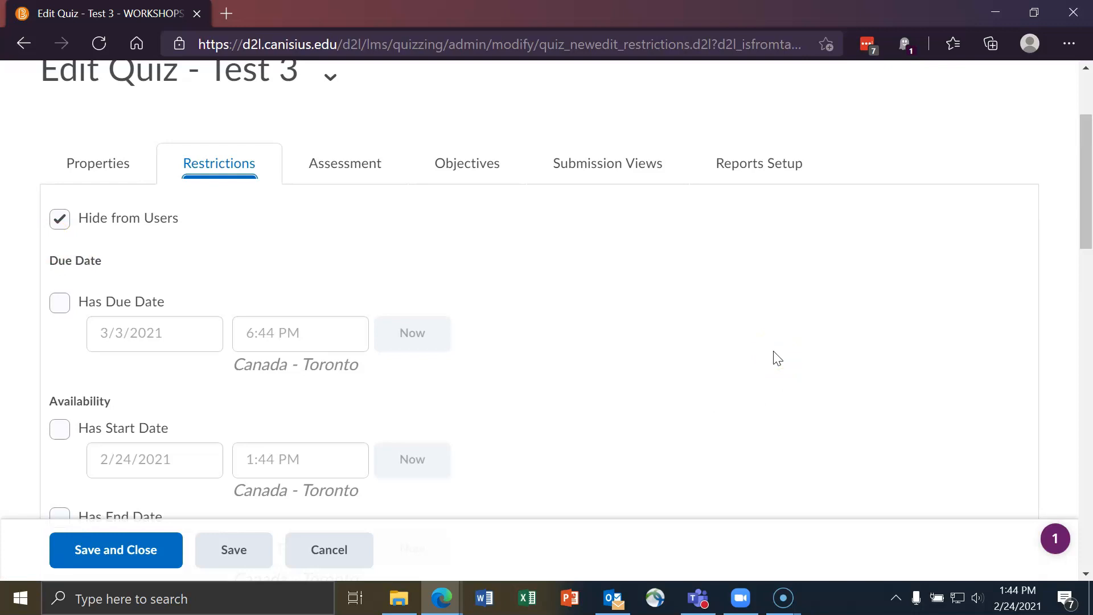
{"action": "scroll", "coordinate": [464, 213], "scroll_direction": "down", "scroll_amount": 1}
{"action": "scroll", "coordinate": [378, 139], "scroll_direction": "up", "scroll_amount": 1}
{"action": "scroll", "coordinate": [371, 290], "scroll_direction": "down", "scroll_amount": 5}
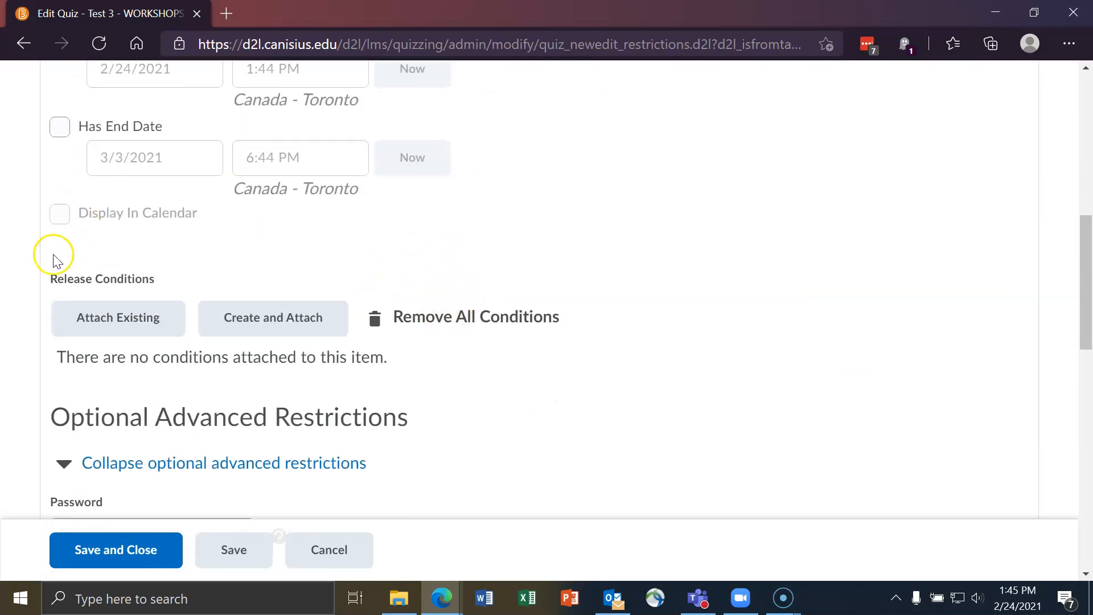
{"action": "scroll", "coordinate": [570, 300], "scroll_direction": "down", "scroll_amount": 2}
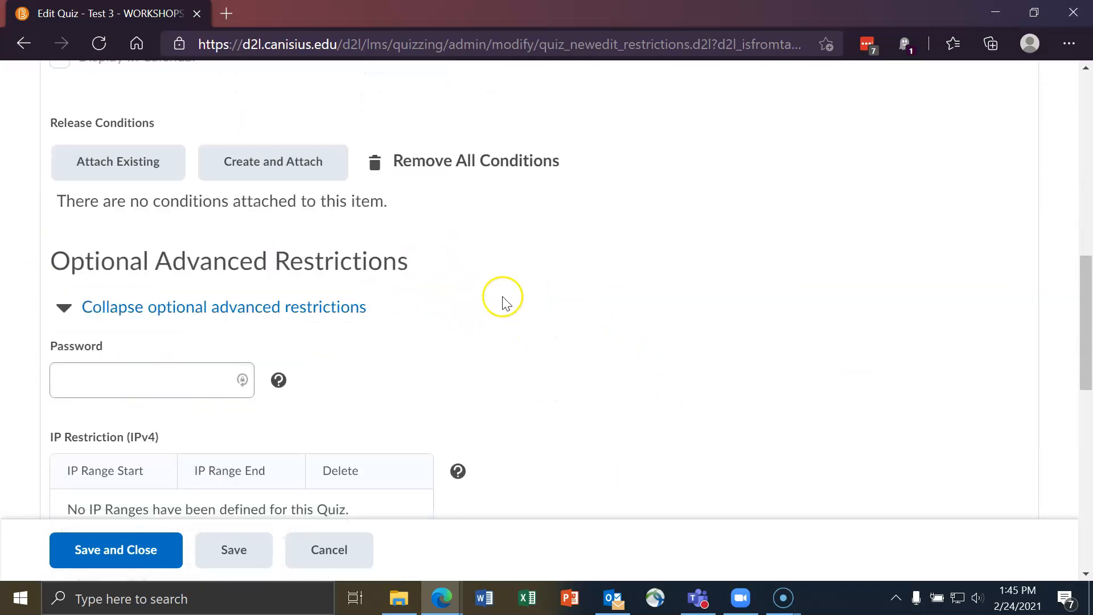
{"action": "left_click", "coordinate": [272, 169]}
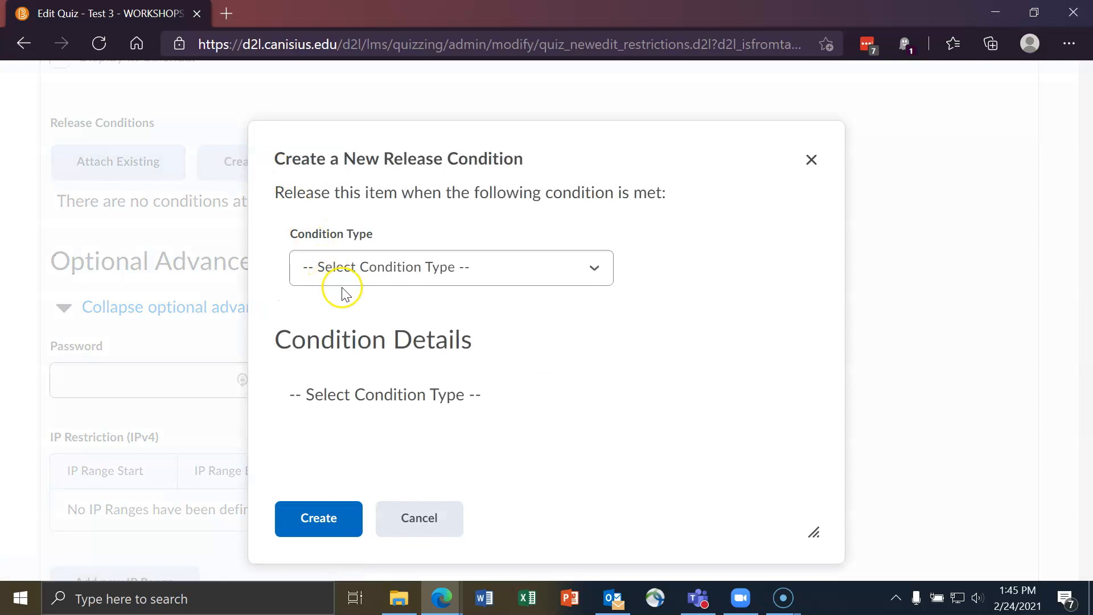
Look through the available condition types and set the release condition's type to Score on a quiz.
{"action": "left_click", "coordinate": [568, 271]}
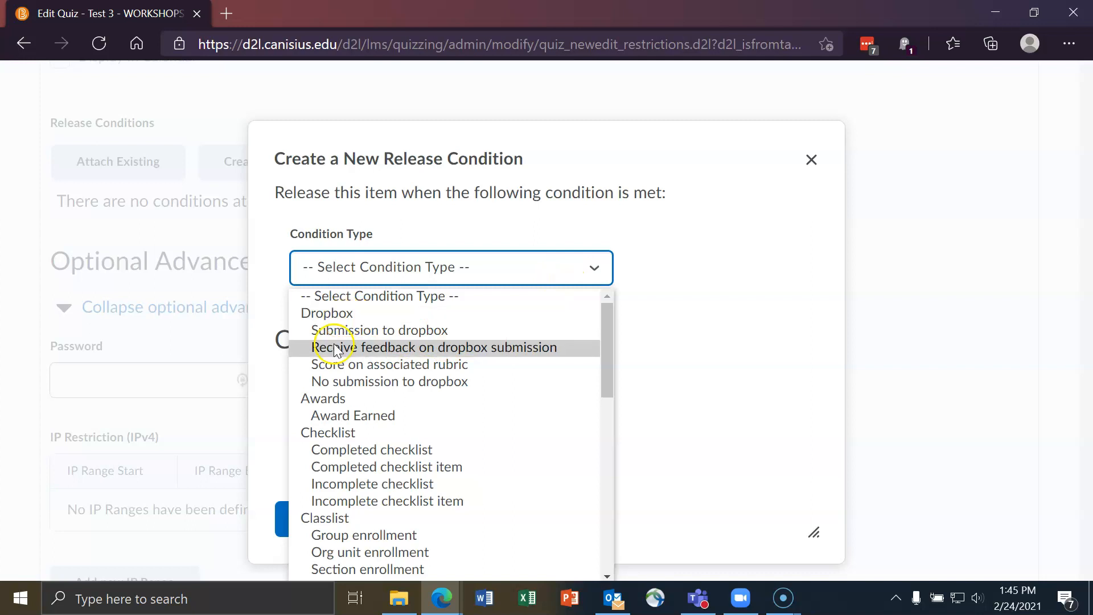
{"action": "scroll", "coordinate": [392, 381], "scroll_direction": "down", "scroll_amount": 4}
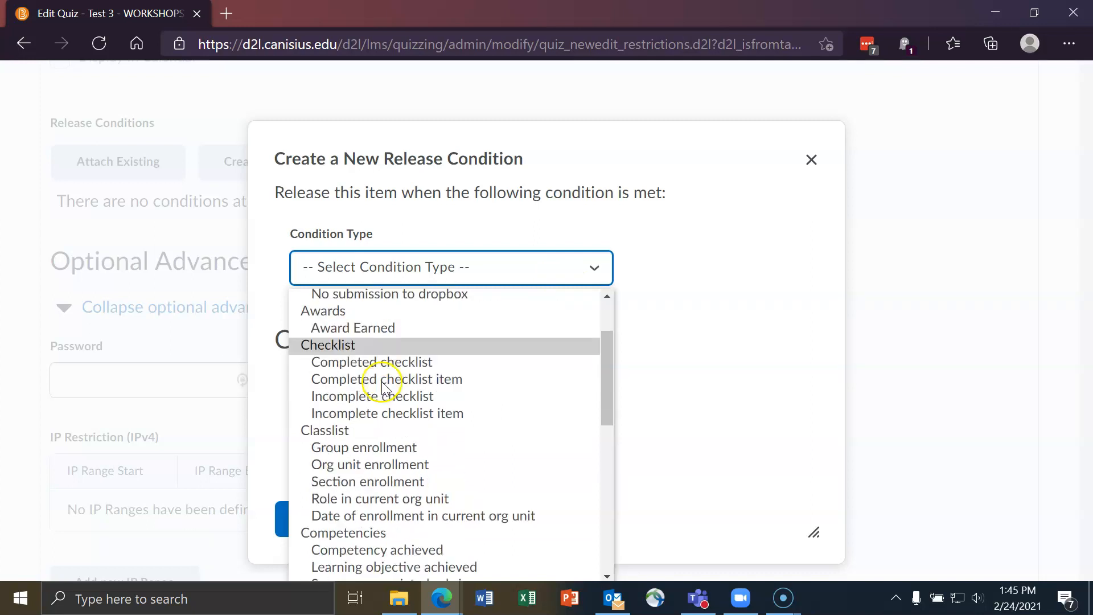
{"action": "scroll", "coordinate": [392, 387], "scroll_direction": "down", "scroll_amount": 1}
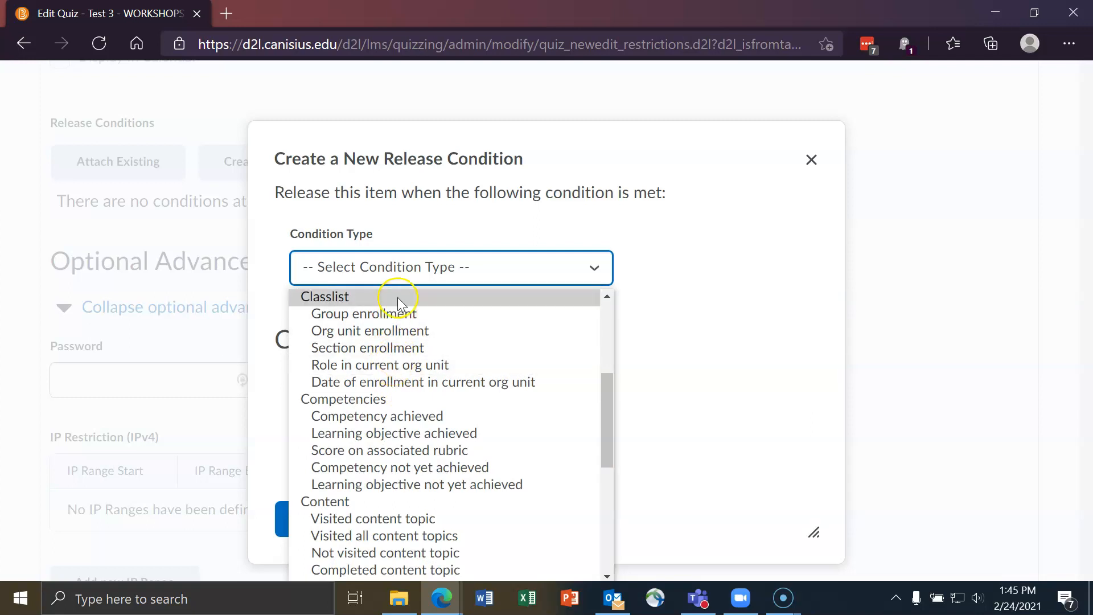
{"action": "scroll", "coordinate": [361, 381], "scroll_direction": "down", "scroll_amount": 3}
{"action": "scroll", "coordinate": [417, 358], "scroll_direction": "down", "scroll_amount": 3}
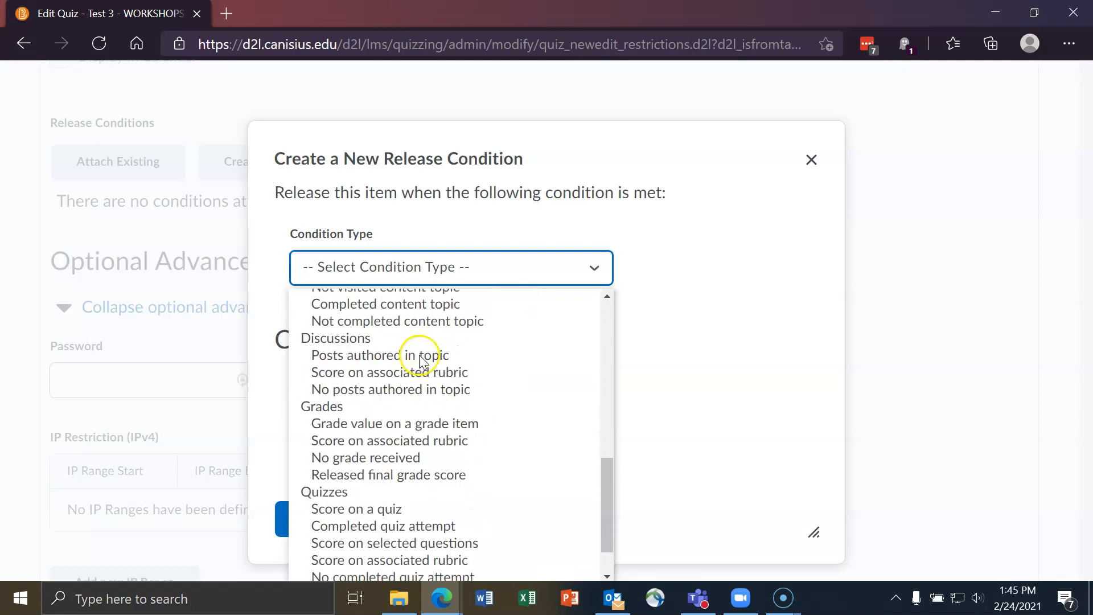
{"action": "scroll", "coordinate": [484, 392], "scroll_direction": "down", "scroll_amount": 1}
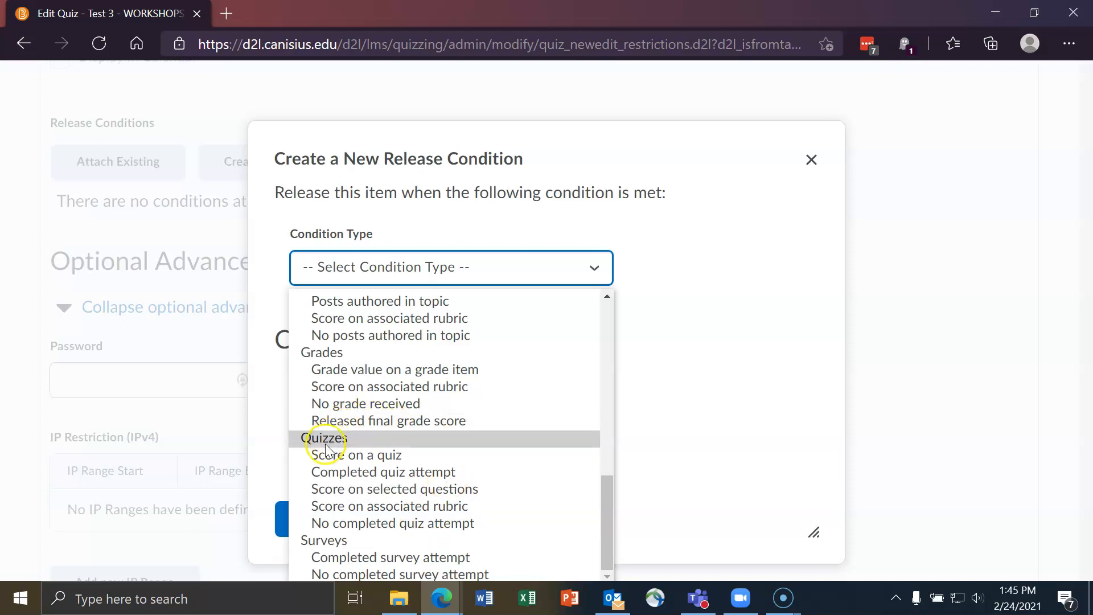
{"action": "left_click", "coordinate": [394, 456]}
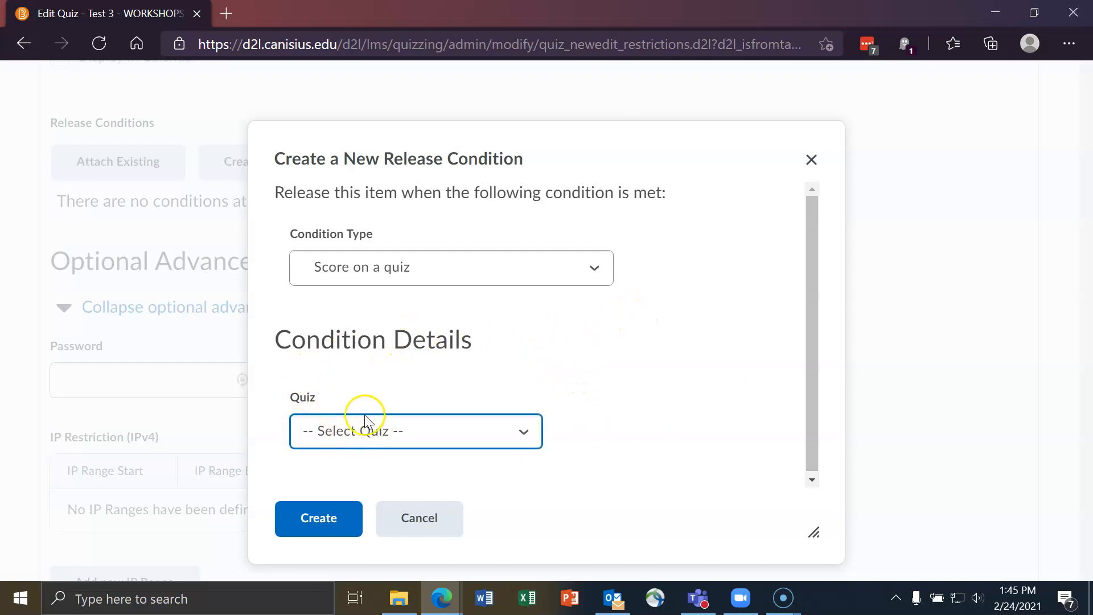
Require a grade equal to 100% on the quiz Academic Integrity Pledge # 2 and create the release condition.
{"action": "left_click", "coordinate": [370, 433]}
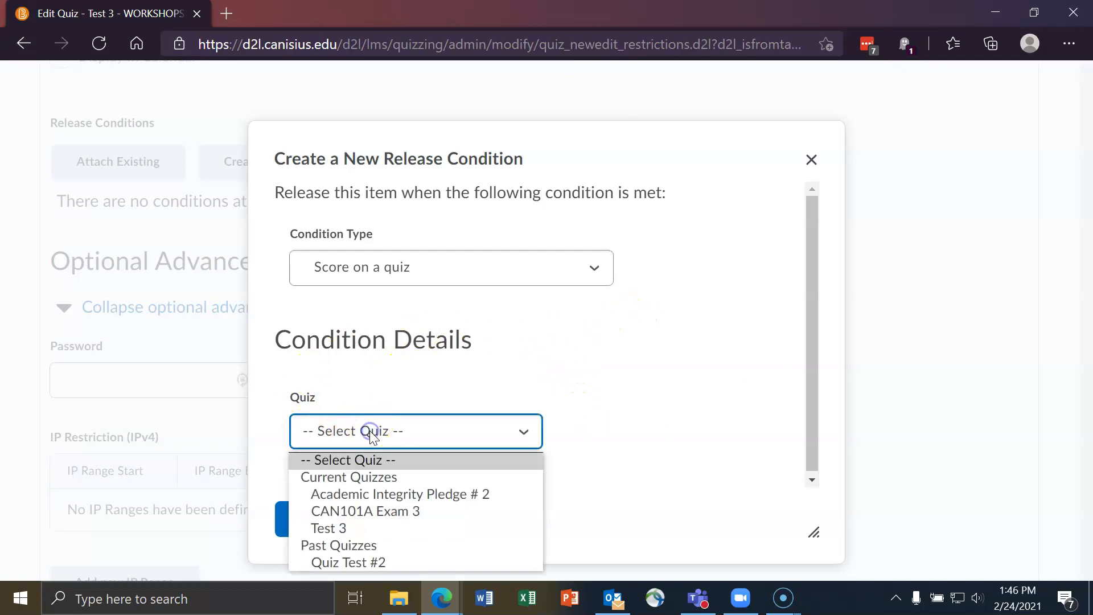
{"action": "left_click", "coordinate": [417, 495]}
{"action": "scroll", "coordinate": [563, 393], "scroll_direction": "down", "scroll_amount": 3}
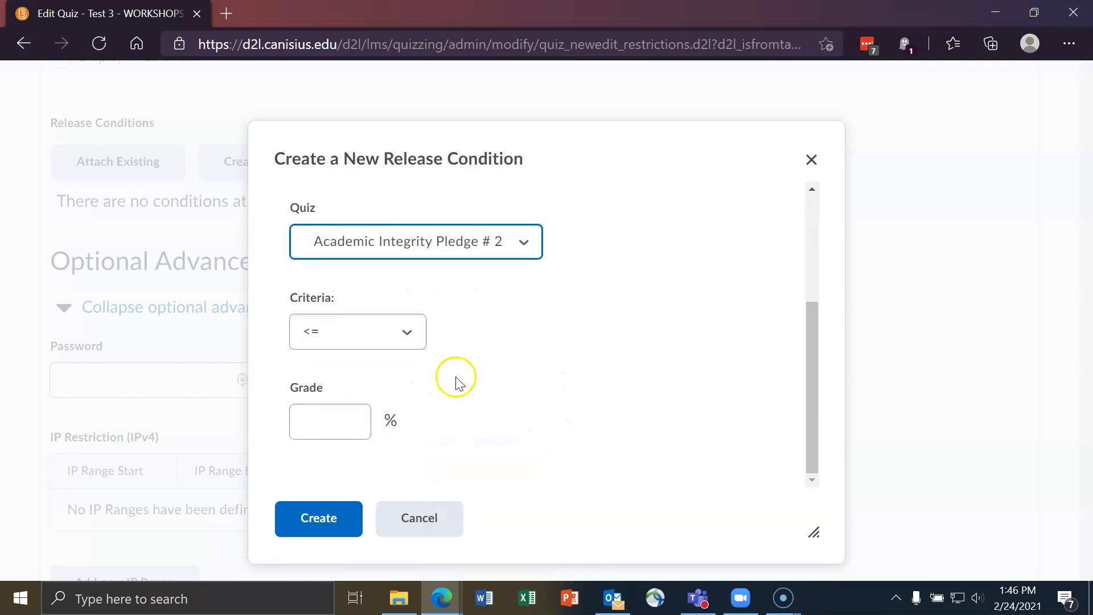
{"action": "left_click", "coordinate": [341, 336]}
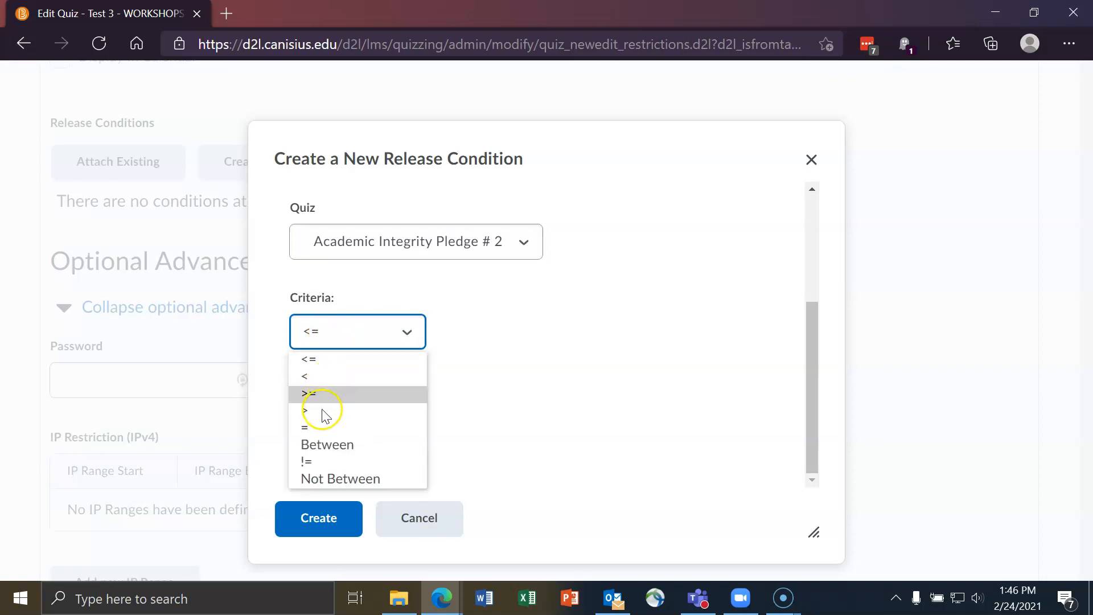
{"action": "left_click", "coordinate": [317, 425]}
{"action": "left_click", "coordinate": [335, 422]}
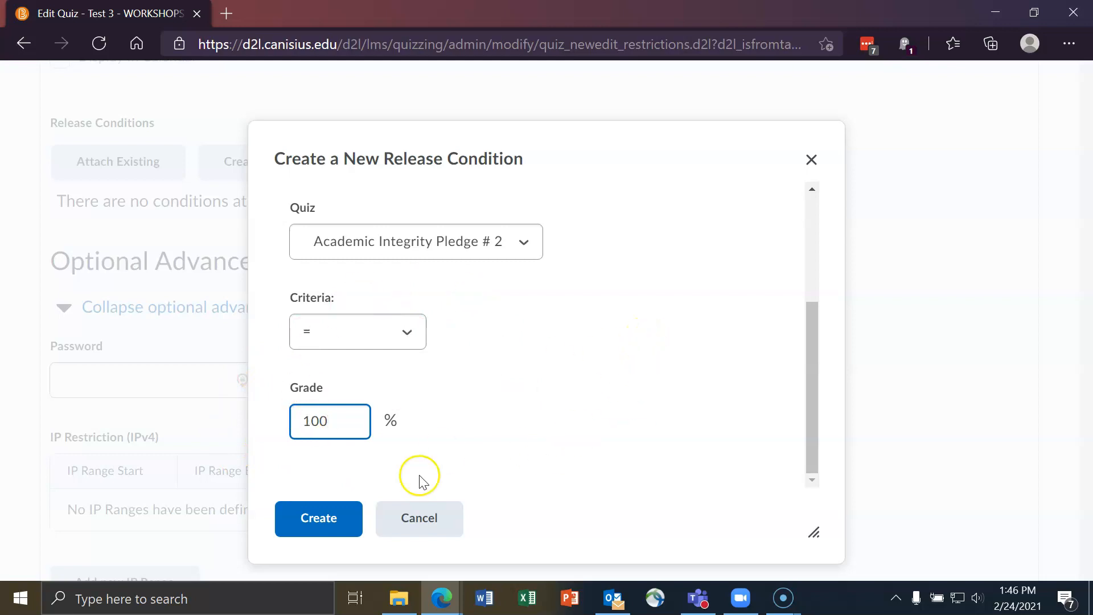
{"action": "left_click", "coordinate": [314, 522]}
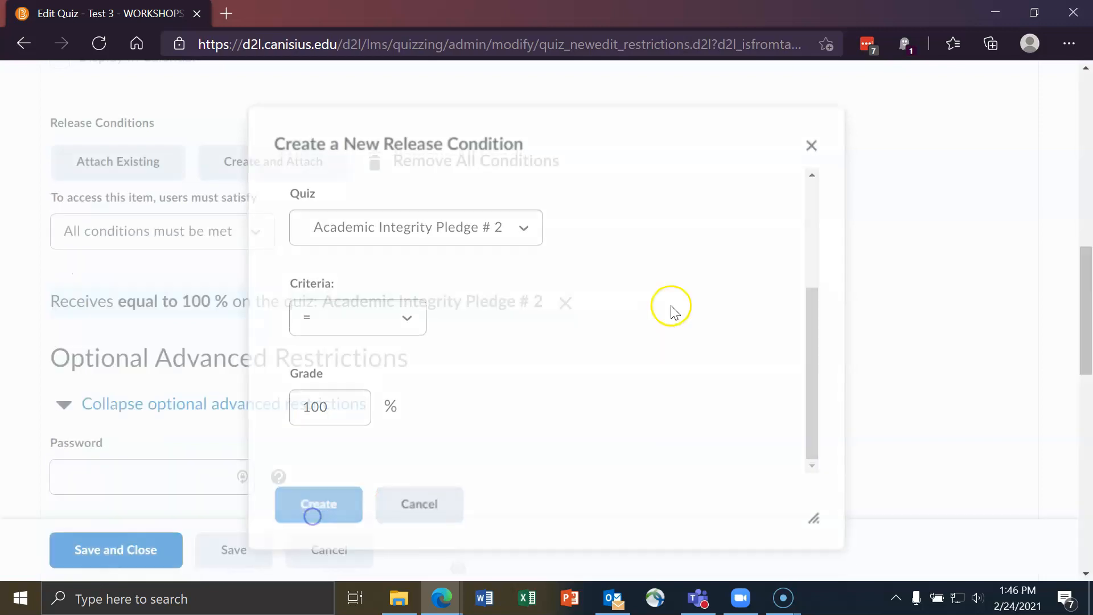
Save the restrictions of Test 3, turn off Hide from Users, and save and close the quiz.
{"action": "scroll", "coordinate": [501, 222], "scroll_direction": "down", "scroll_amount": 1}
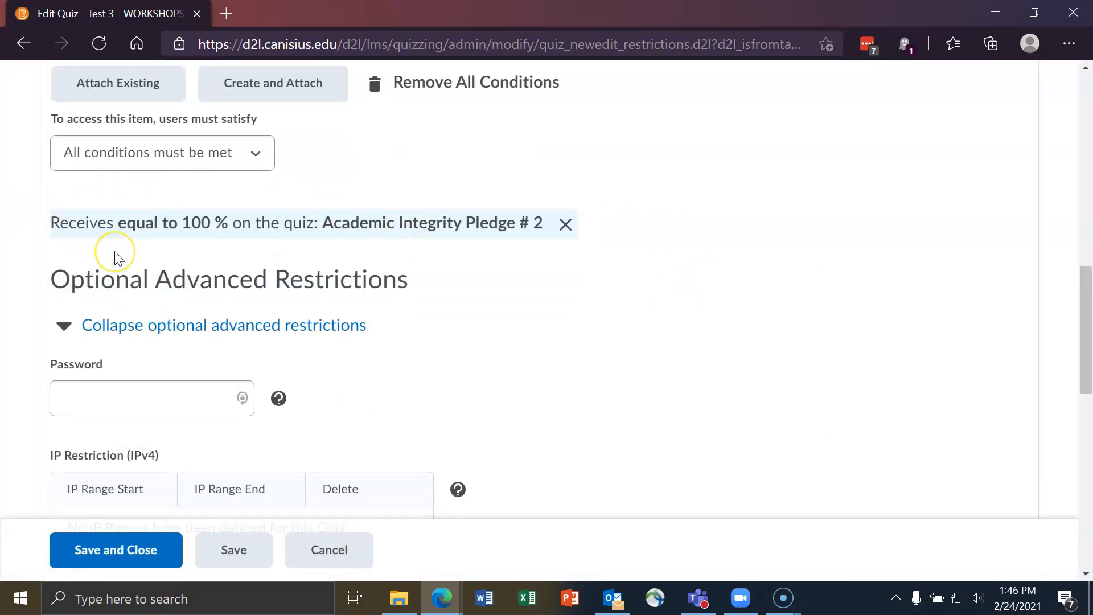
{"action": "left_click", "coordinate": [234, 548]}
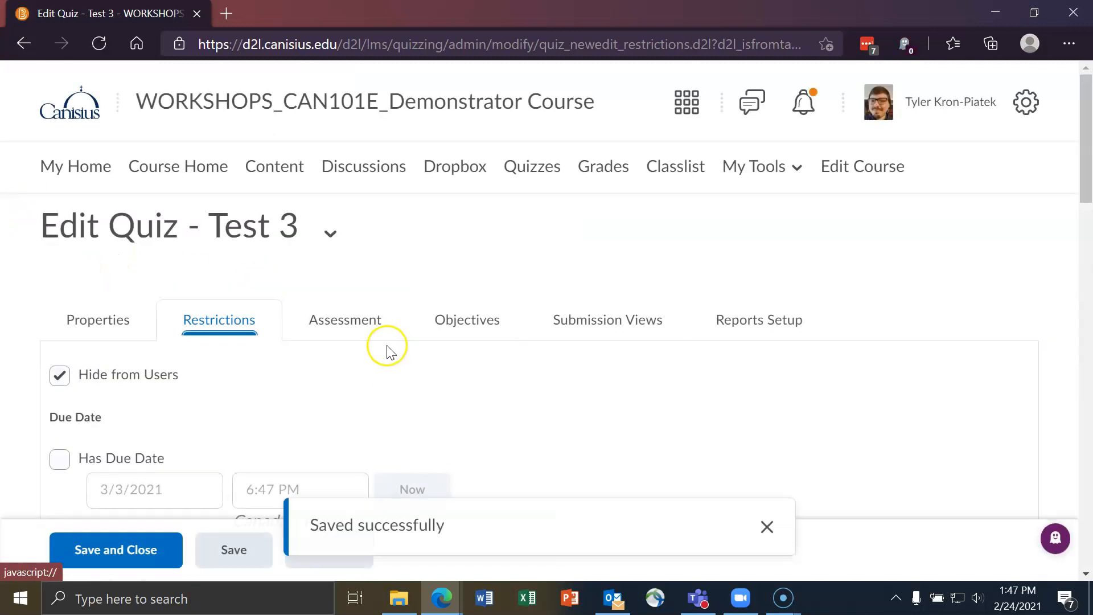
{"action": "scroll", "coordinate": [359, 336], "scroll_direction": "down", "scroll_amount": 1}
{"action": "left_click", "coordinate": [60, 298]}
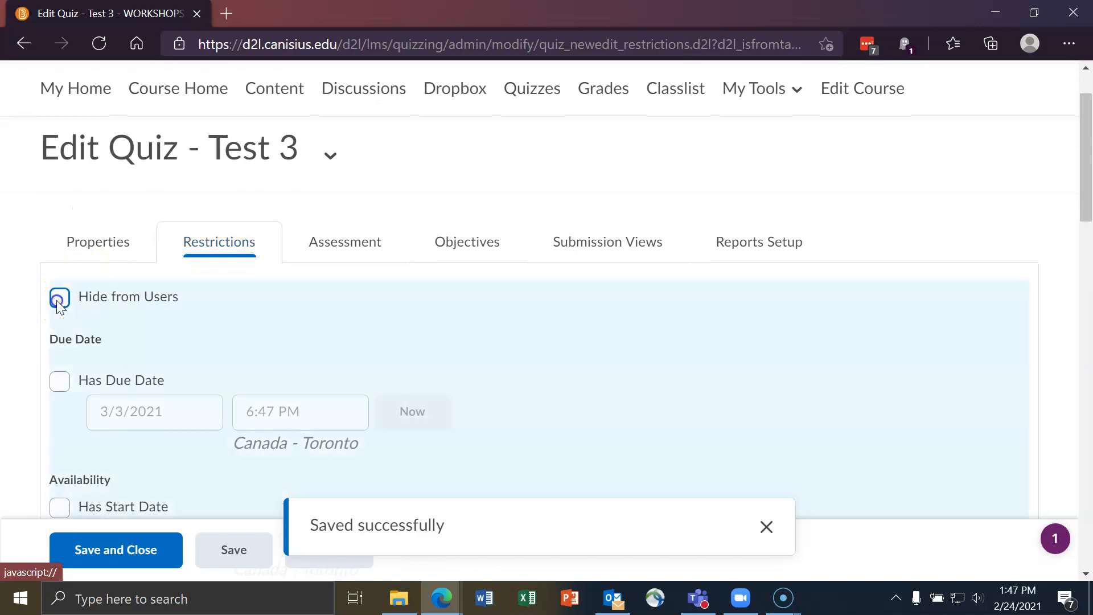
{"action": "left_click", "coordinate": [114, 555]}
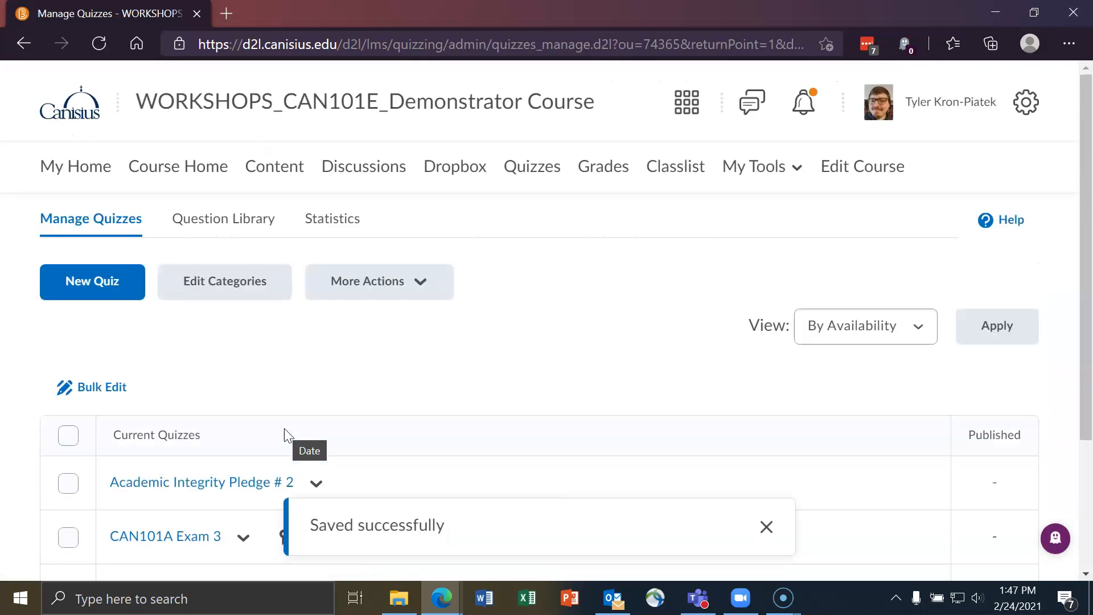
Add the existing quiz Academic Integrity Pledge # 2 to the Academic Integrity Pledge Video module in the course content.
{"action": "left_click", "coordinate": [289, 166]}
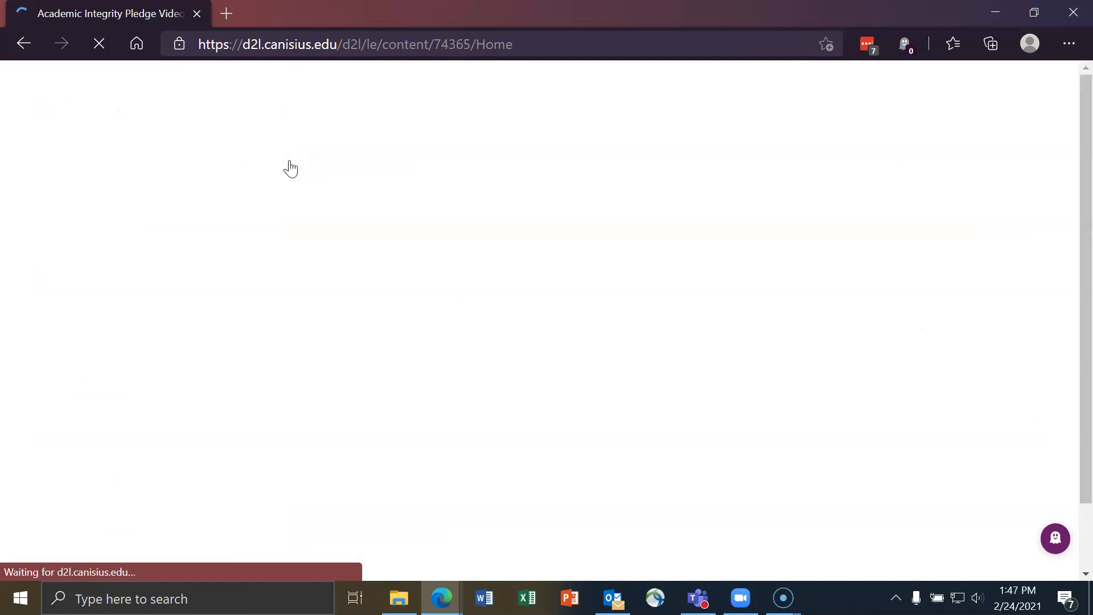
{"action": "scroll", "coordinate": [456, 373], "scroll_direction": "down", "scroll_amount": 2}
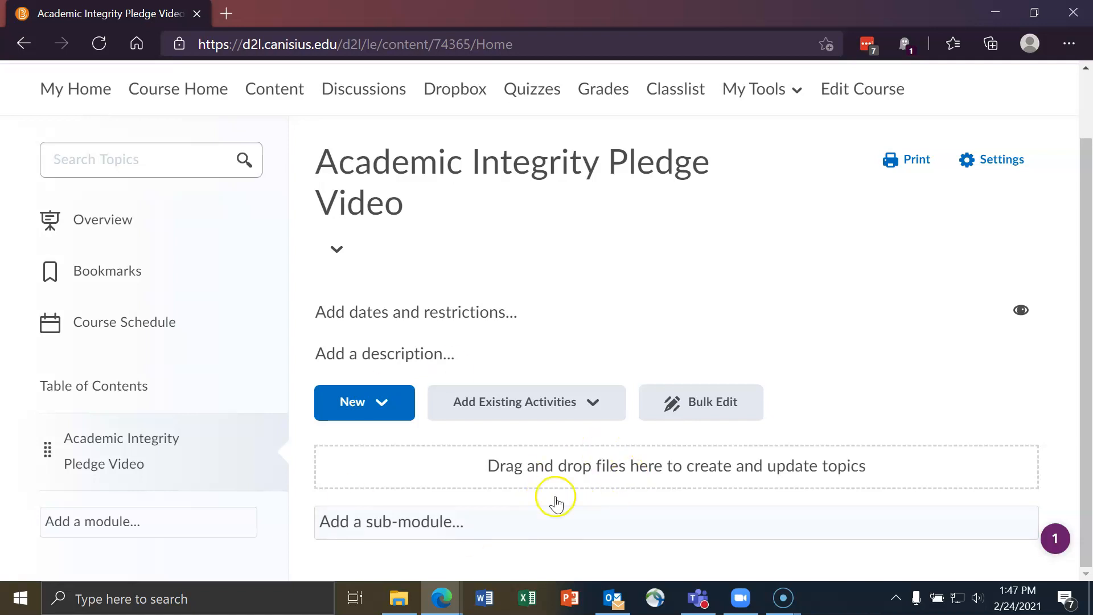
{"action": "left_click", "coordinate": [568, 409]}
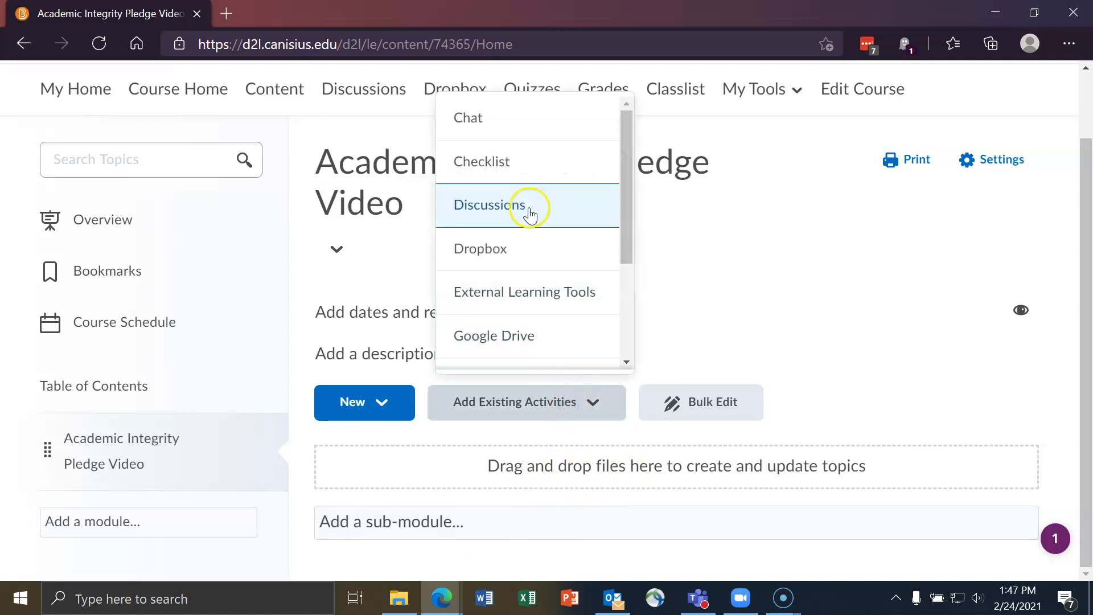
{"action": "scroll", "coordinate": [529, 214], "scroll_direction": "down", "scroll_amount": 5}
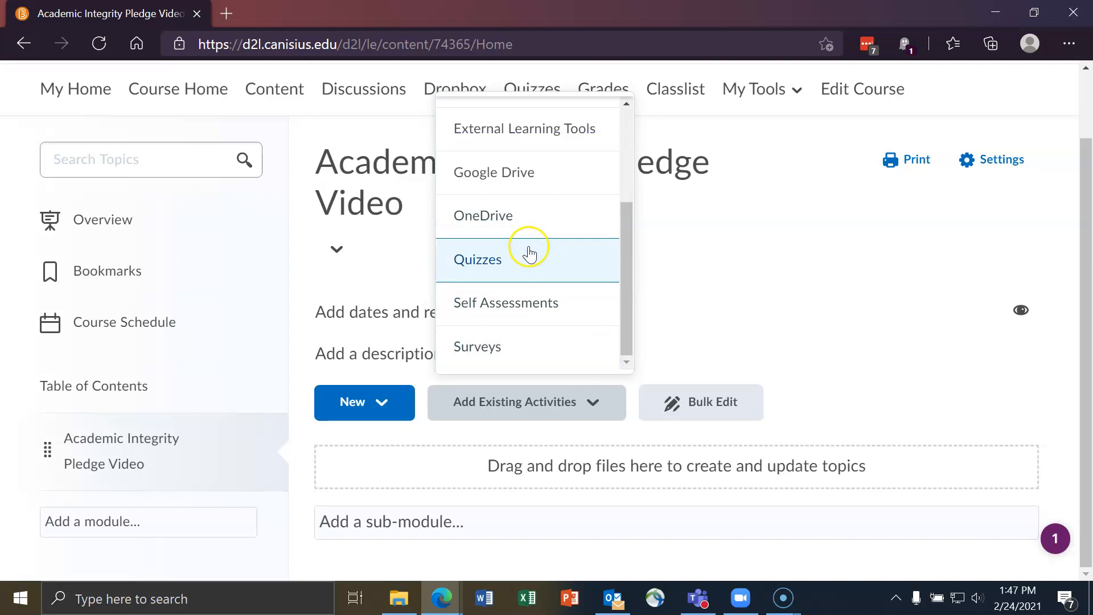
{"action": "left_click", "coordinate": [533, 263]}
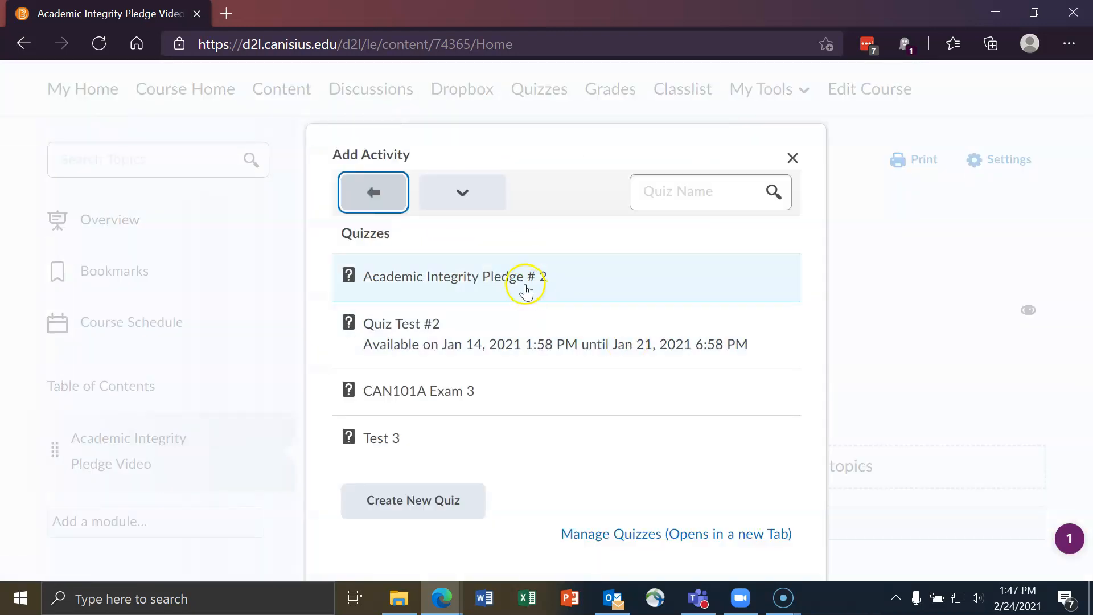
{"action": "left_click", "coordinate": [515, 292]}
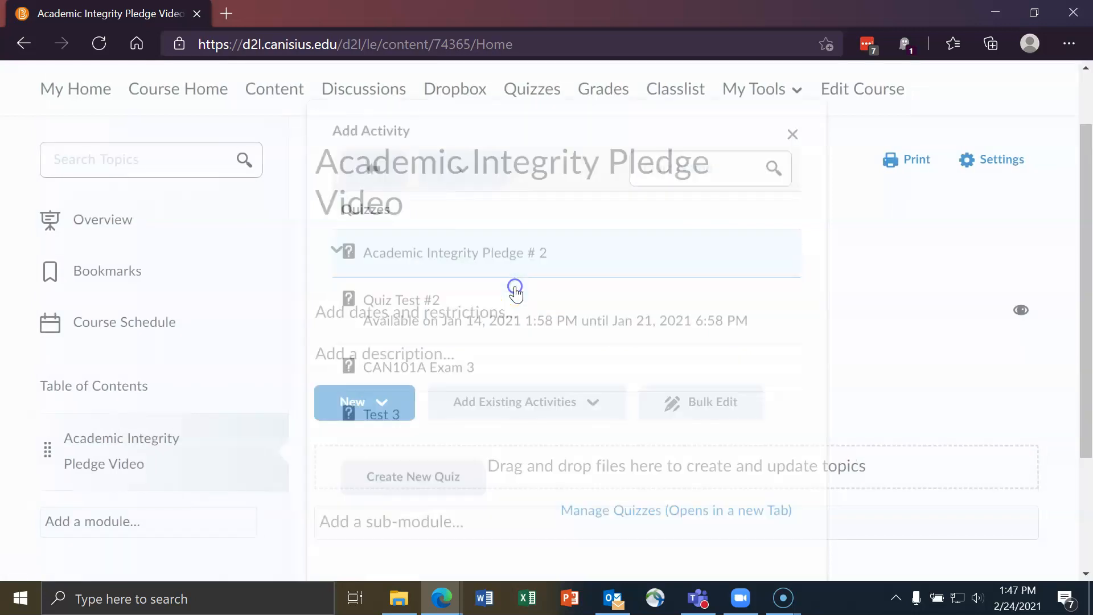
Add the existing quiz Test 3 to the Academic Integrity Pledge Video module.
{"action": "left_click", "coordinate": [579, 370]}
{"action": "scroll", "coordinate": [496, 171], "scroll_direction": "down", "scroll_amount": 2}
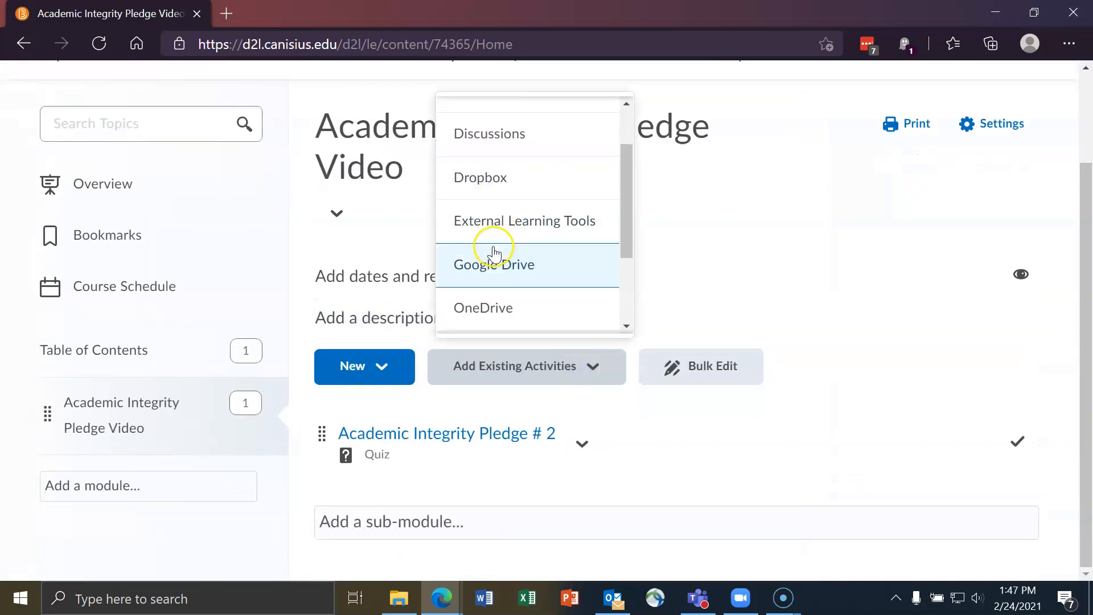
{"action": "left_click", "coordinate": [499, 279]}
{"action": "left_click", "coordinate": [430, 425]}
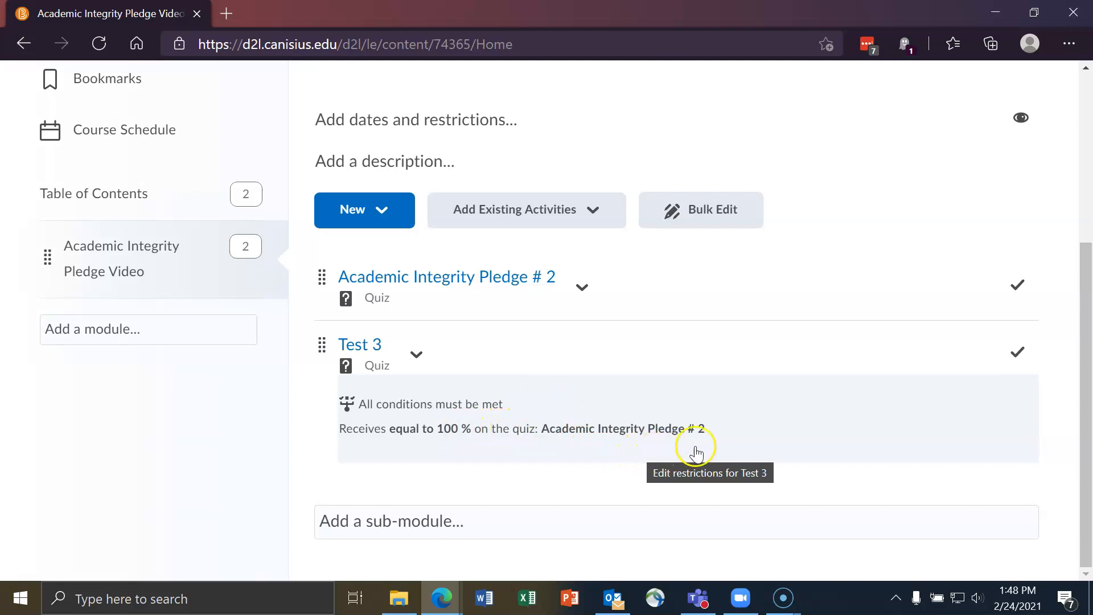
Switch to viewing the course as a student and open the course content.
{"action": "scroll", "coordinate": [662, 428], "scroll_direction": "up", "scroll_amount": 5}
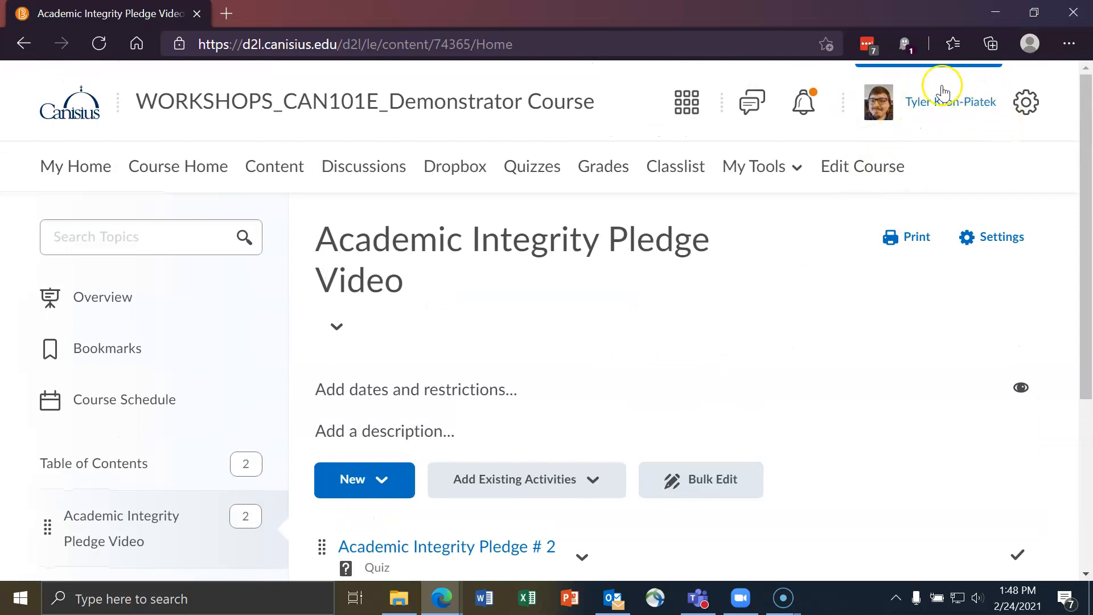
{"action": "left_click", "coordinate": [918, 114]}
{"action": "left_click", "coordinate": [881, 166]}
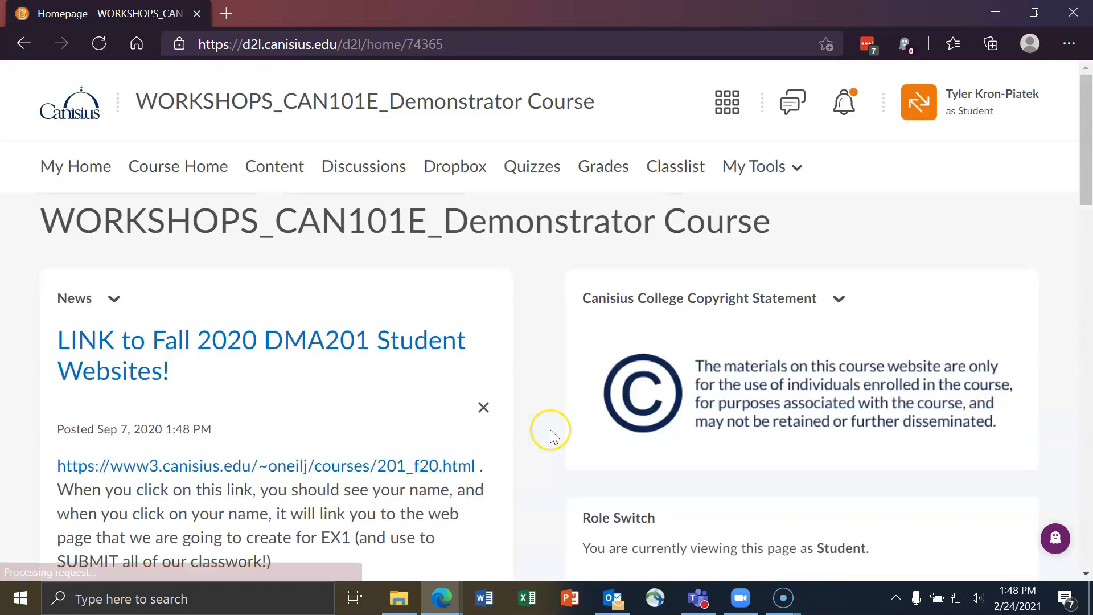
{"action": "left_click", "coordinate": [272, 168]}
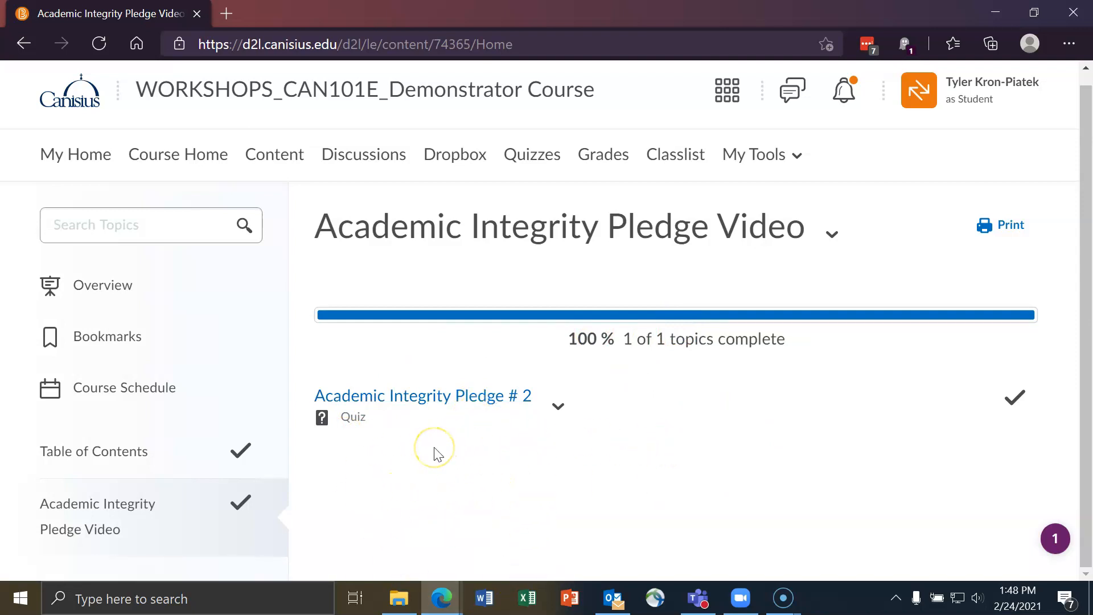
Open the quiz Academic Integrity Pledge # 2 as the student and start an attempt.
{"action": "left_click", "coordinate": [395, 401]}
{"action": "scroll", "coordinate": [512, 356], "scroll_direction": "down", "scroll_amount": 6}
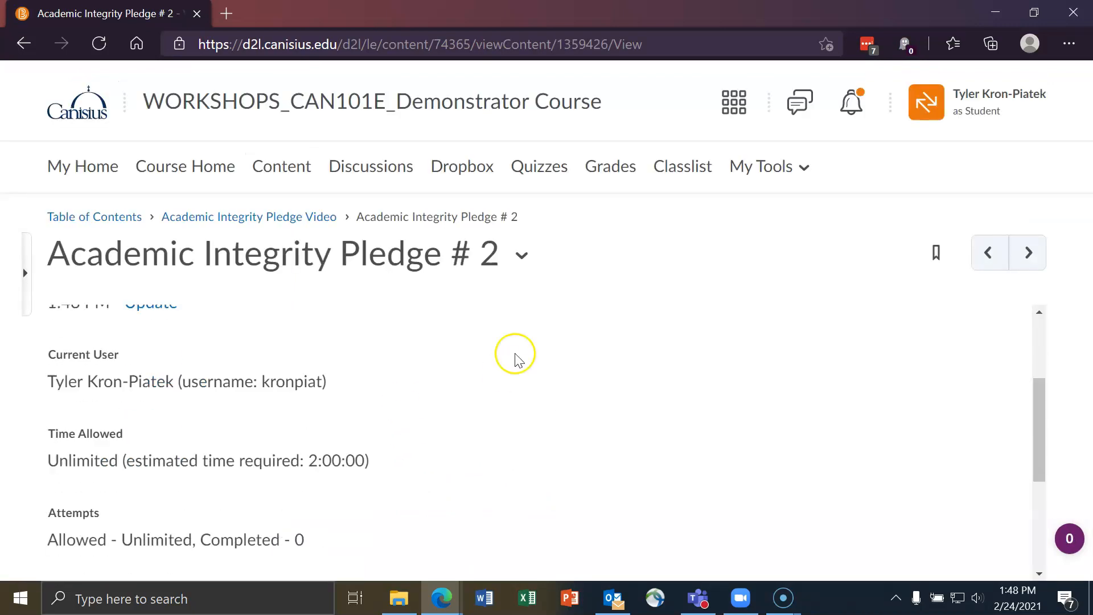
{"action": "left_click", "coordinate": [114, 548]}
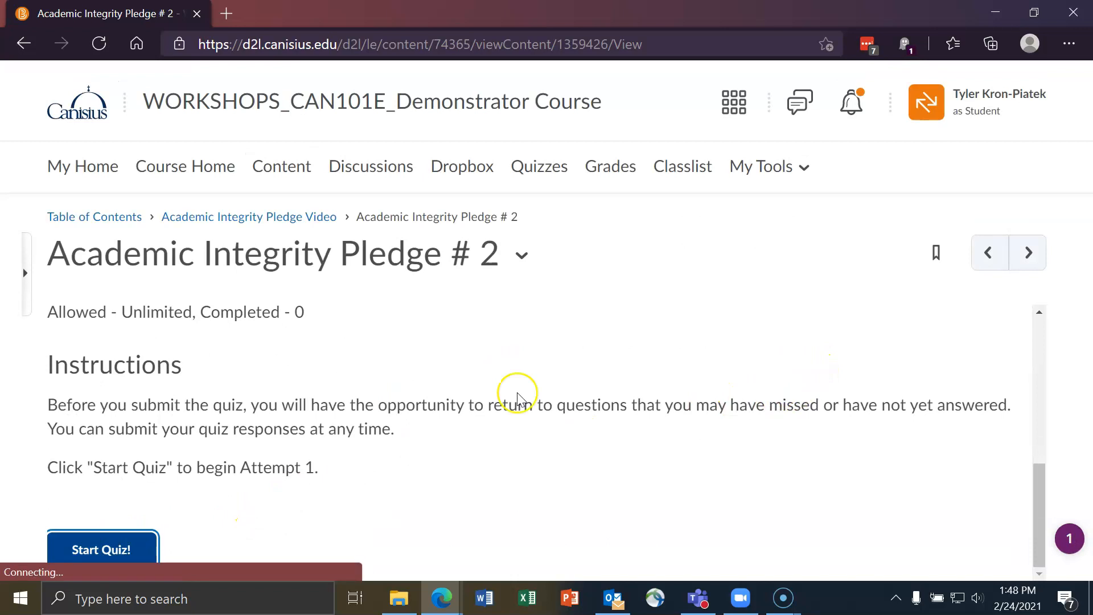
Answer True to questions 1 and 2 and select the answers for question 3.
{"action": "left_click", "coordinate": [287, 263]}
{"action": "scroll", "coordinate": [402, 349], "scroll_direction": "down", "scroll_amount": 3}
{"action": "left_click", "coordinate": [329, 246]}
{"action": "scroll", "coordinate": [341, 267], "scroll_direction": "down", "scroll_amount": 2}
{"action": "left_click", "coordinate": [359, 285]}
{"action": "left_click", "coordinate": [365, 400]}
{"action": "left_click", "coordinate": [373, 354]}
{"action": "scroll", "coordinate": [410, 341], "scroll_direction": "down", "scroll_amount": 5}
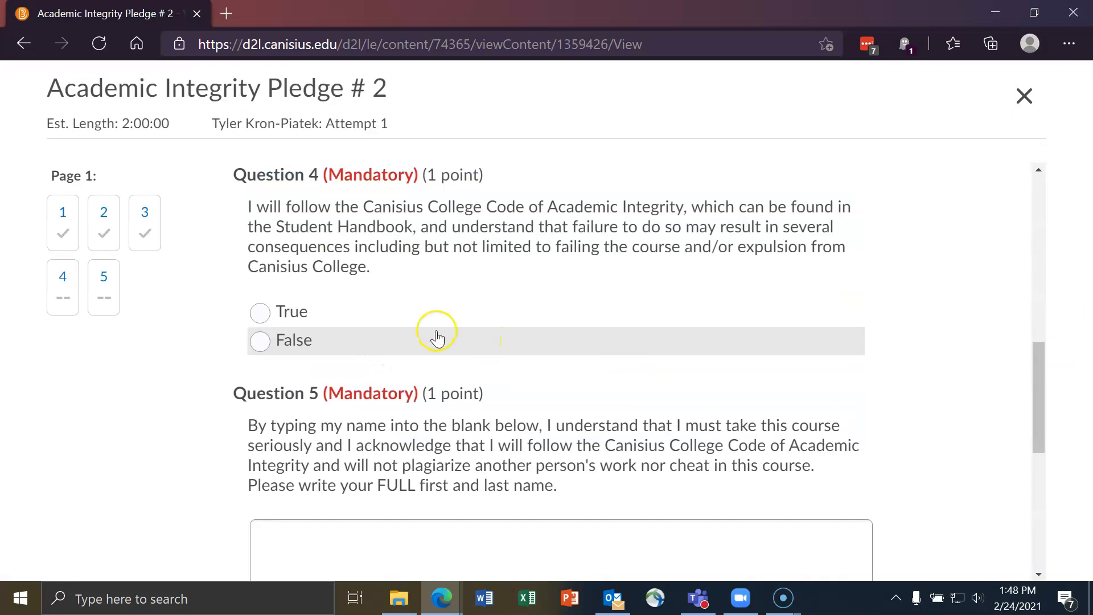
Answer True to question 4, enter the full name for question 5, and submit the quiz.
{"action": "left_click", "coordinate": [353, 318]}
{"action": "scroll", "coordinate": [427, 325], "scroll_direction": "down", "scroll_amount": 4}
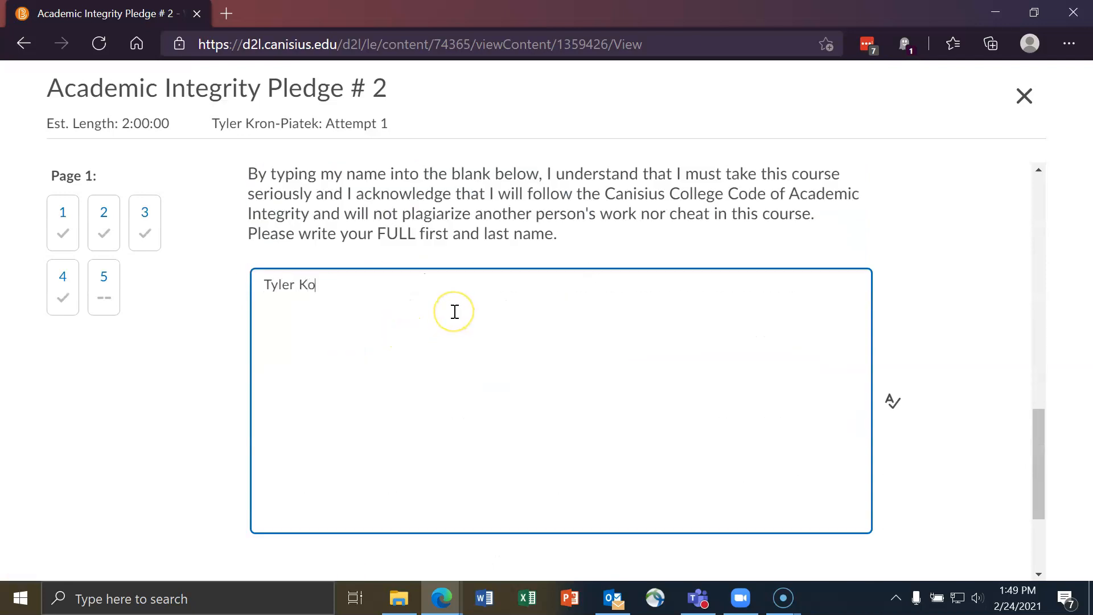
{"action": "scroll", "coordinate": [455, 311], "scroll_direction": "down", "scroll_amount": 3}
{"action": "left_click", "coordinate": [341, 441]}
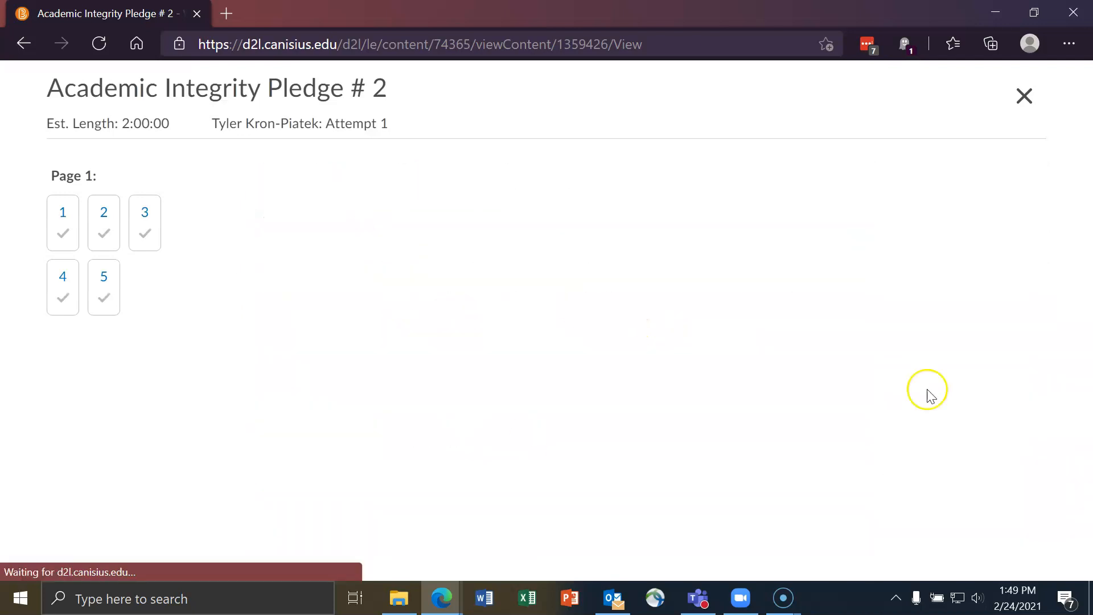
{"action": "left_click", "coordinate": [261, 346]}
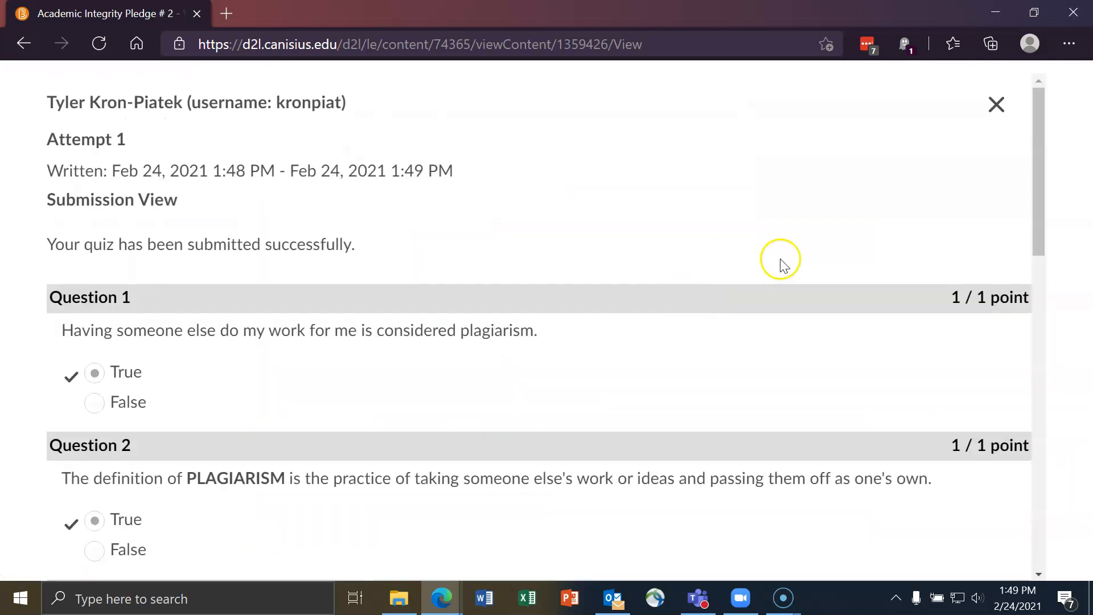
Review the submitted attempt's question scores and overall grade, and check which quizzes the student can see in the course content.
{"action": "scroll", "coordinate": [805, 233], "scroll_direction": "down", "scroll_amount": 10}
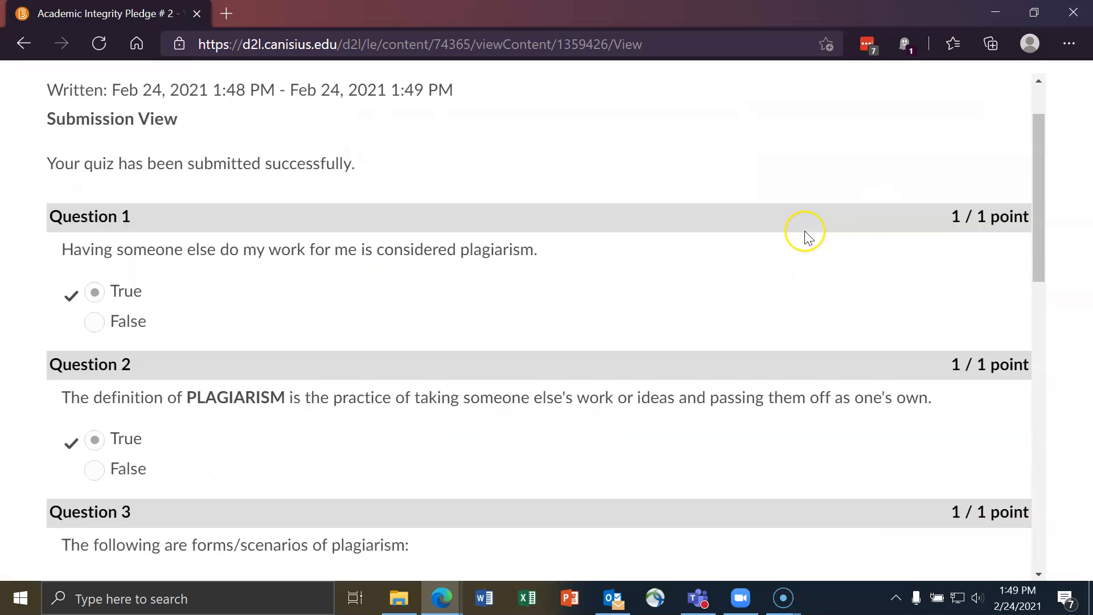
{"action": "scroll", "coordinate": [805, 241], "scroll_direction": "down", "scroll_amount": 3}
{"action": "scroll", "coordinate": [803, 242], "scroll_direction": "up", "scroll_amount": 15}
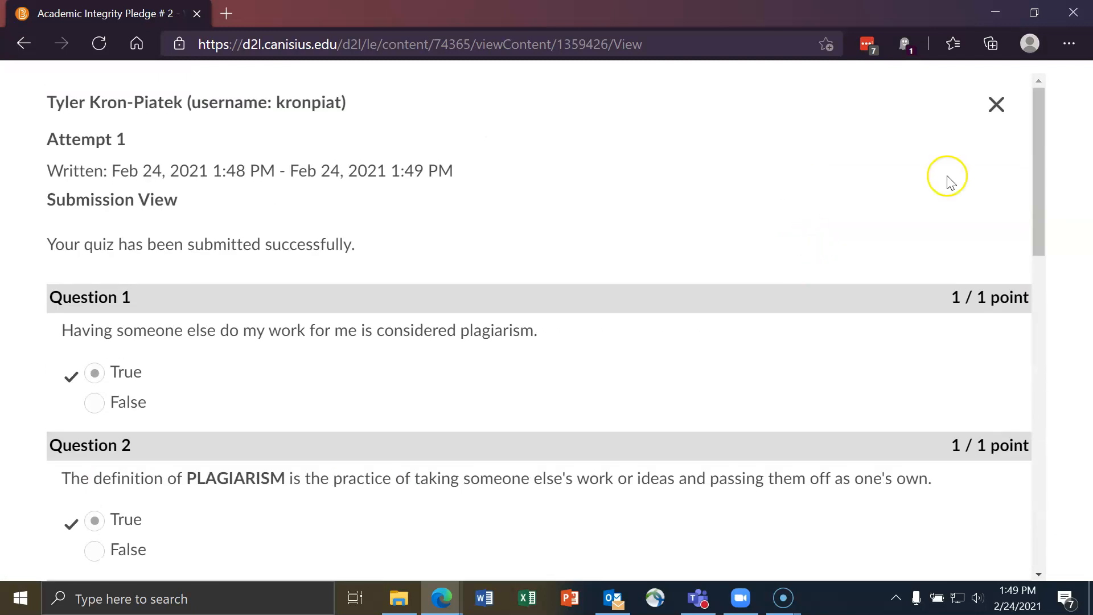
{"action": "scroll", "coordinate": [142, 420], "scroll_direction": "down", "scroll_amount": 15}
{"action": "left_click", "coordinate": [123, 420]}
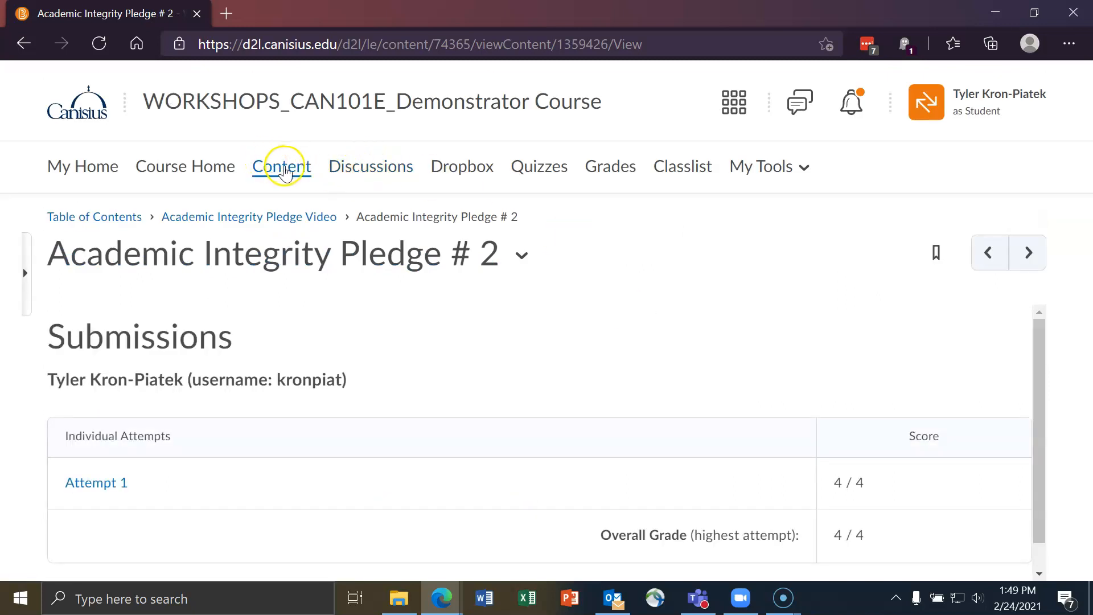
{"action": "left_click", "coordinate": [285, 171]}
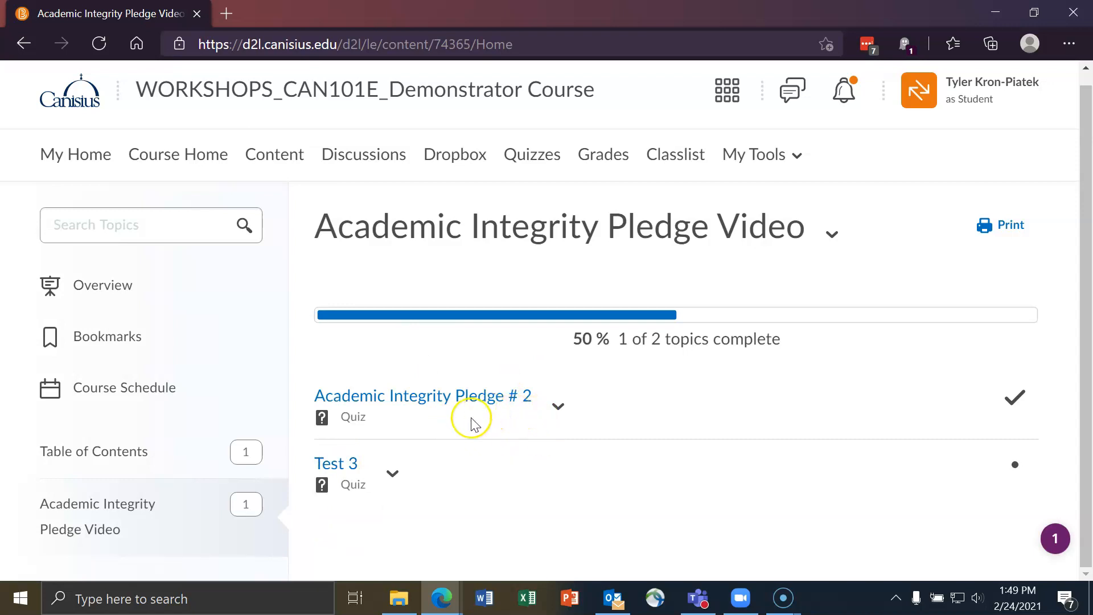
Leave the student view and go to the course's quiz list as the instructor.
{"action": "left_click", "coordinate": [944, 103]}
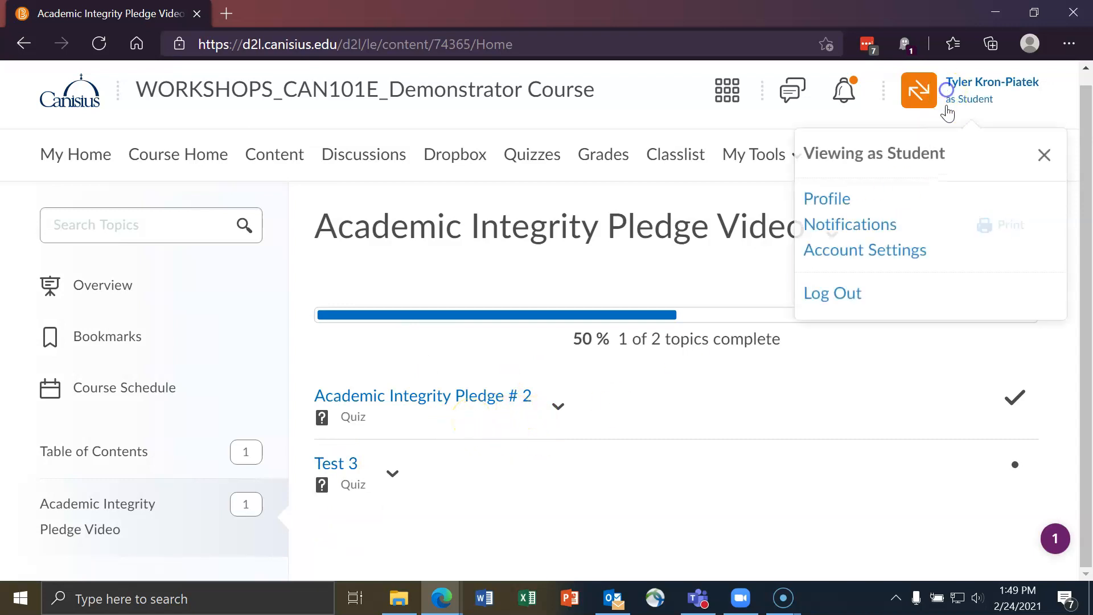
{"action": "left_click", "coordinate": [1040, 166]}
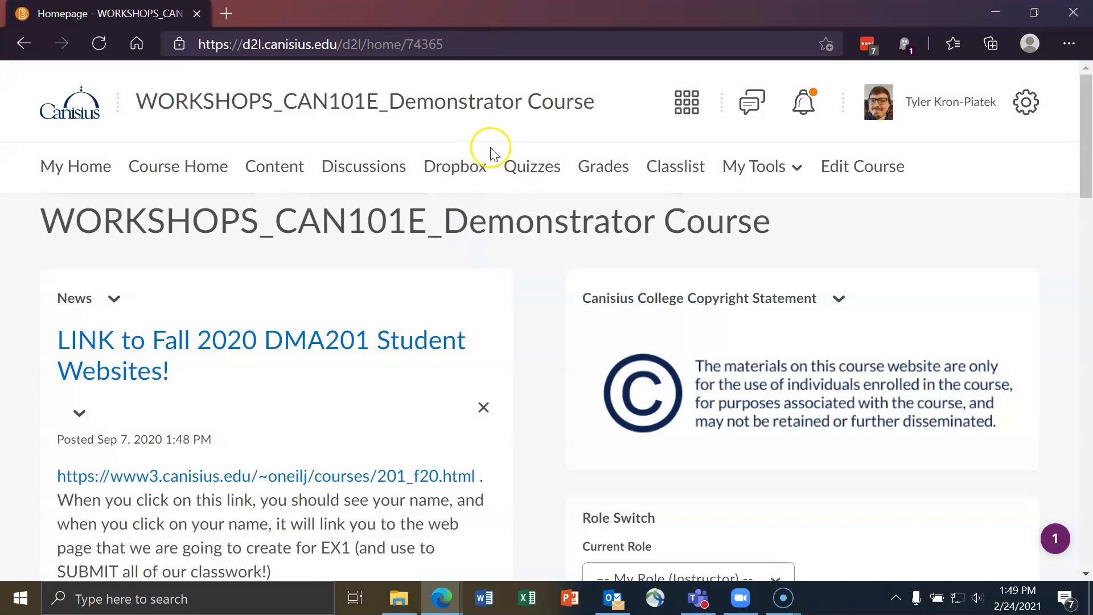
{"action": "left_click", "coordinate": [532, 165]}
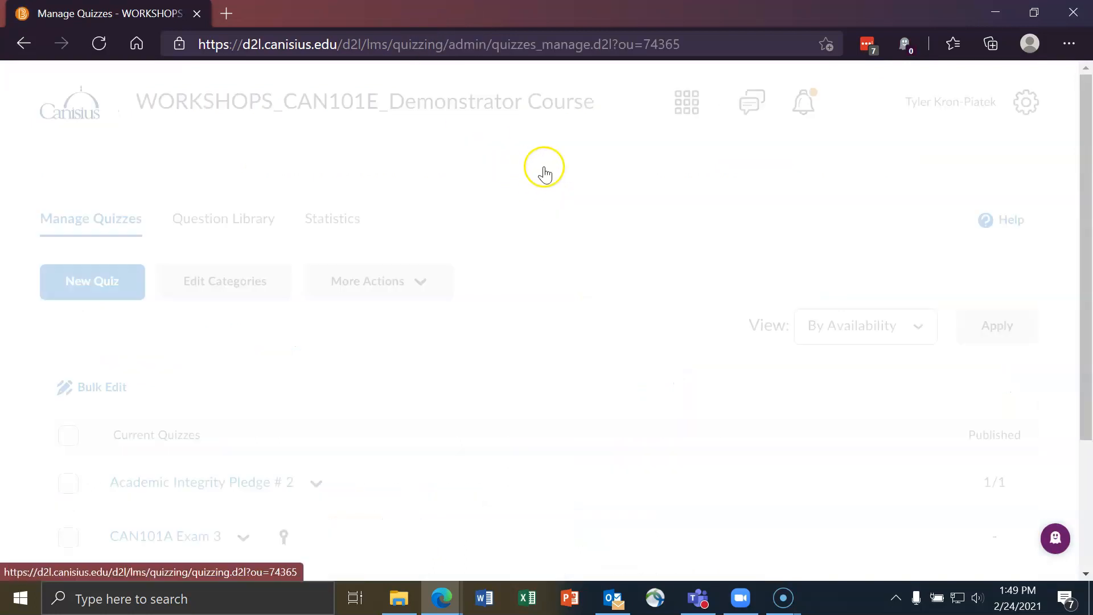
{"action": "scroll", "coordinate": [317, 403], "scroll_direction": "down", "scroll_amount": 1}
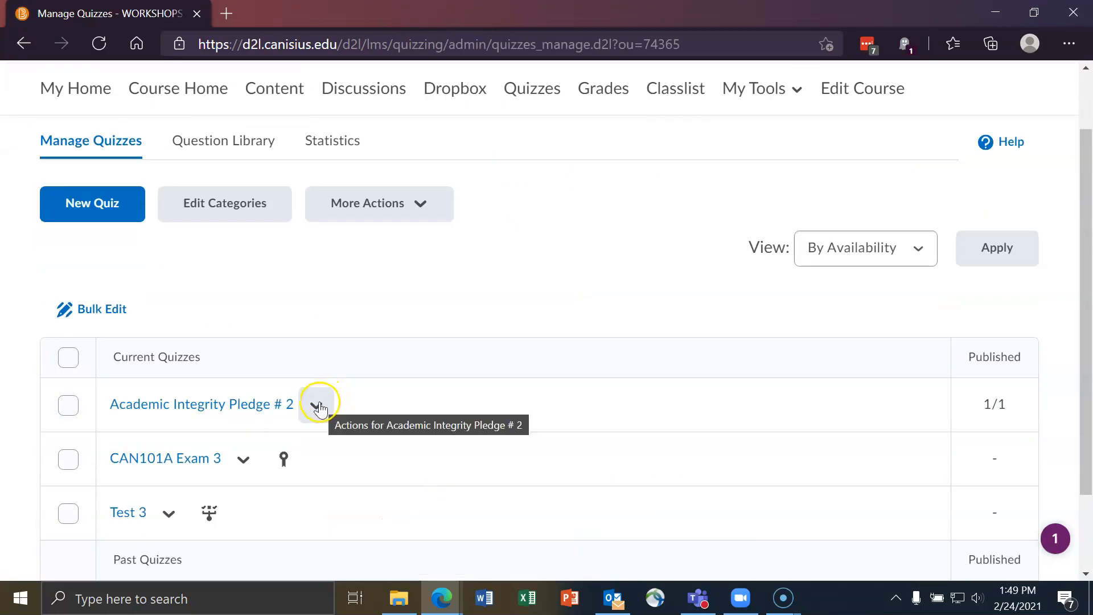
Open the grading of Academic Integrity Pledge # 2 and reset all of the listed user's attempts.
{"action": "left_click", "coordinate": [317, 406]}
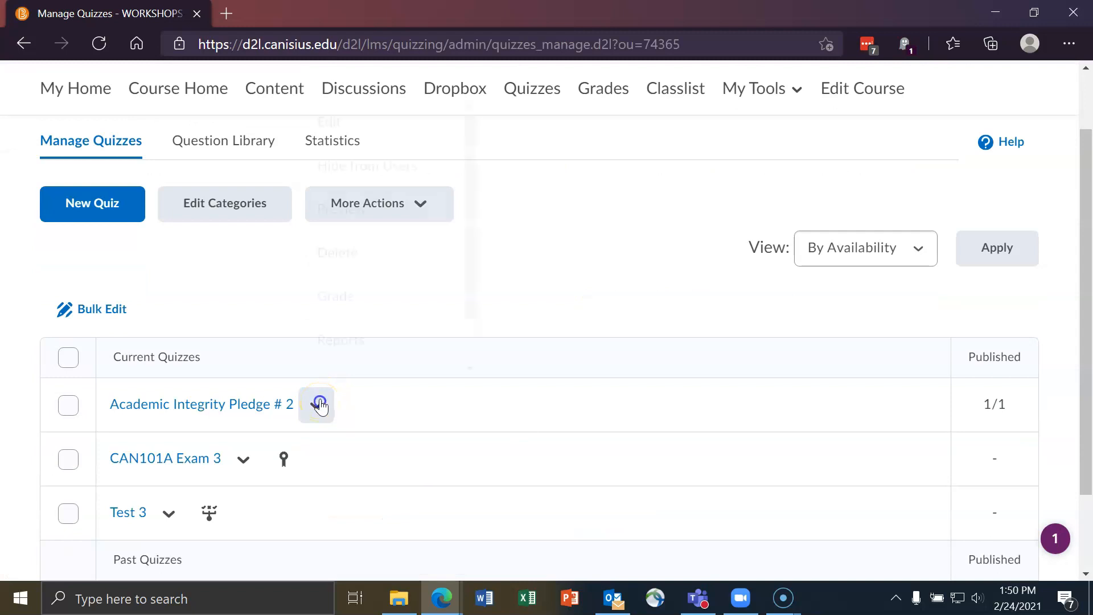
{"action": "left_click", "coordinate": [359, 297]}
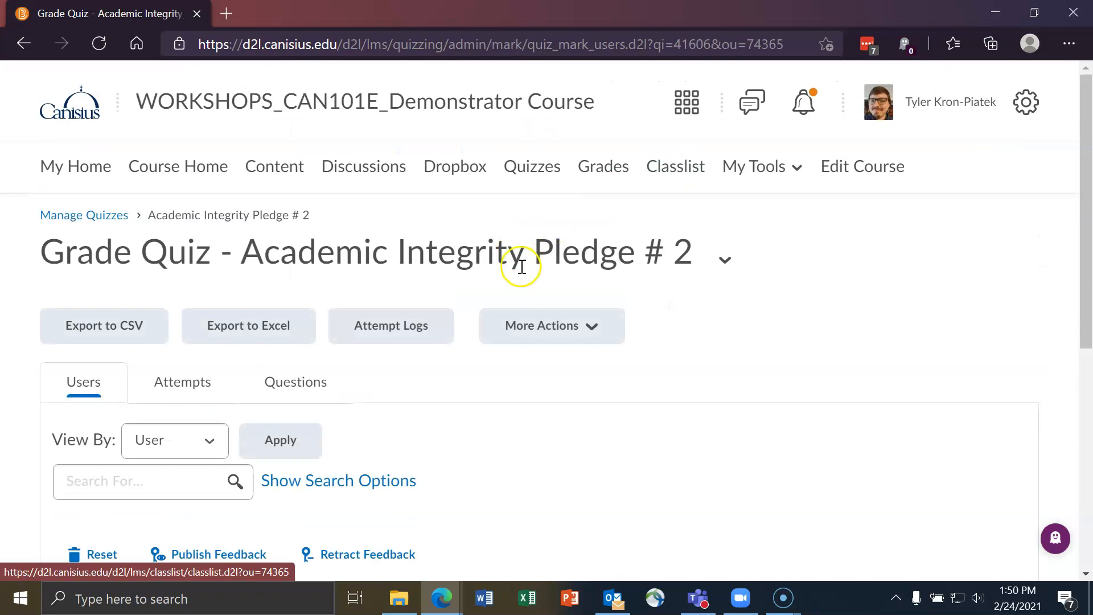
{"action": "scroll", "coordinate": [317, 361], "scroll_direction": "down", "scroll_amount": 3}
{"action": "scroll", "coordinate": [126, 441], "scroll_direction": "down", "scroll_amount": 3}
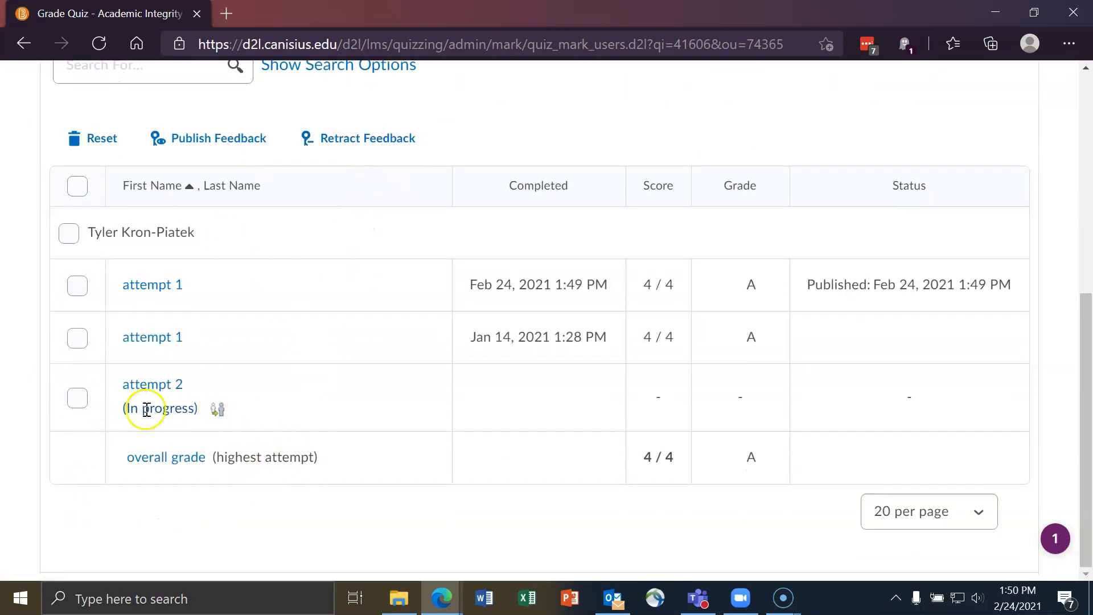
{"action": "left_click", "coordinate": [69, 234]}
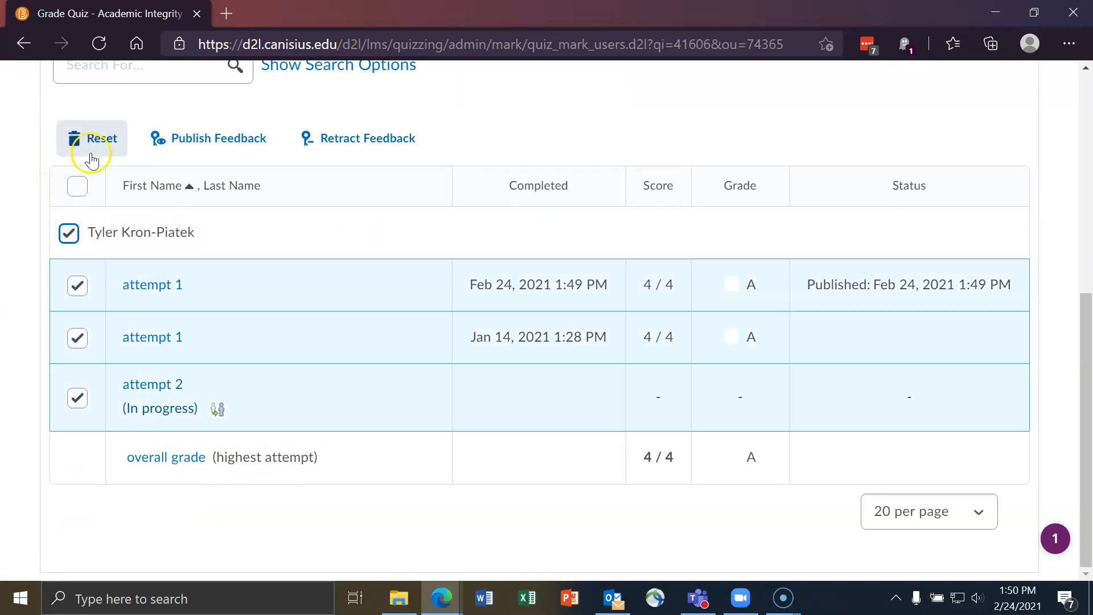
{"action": "left_click", "coordinate": [110, 135]}
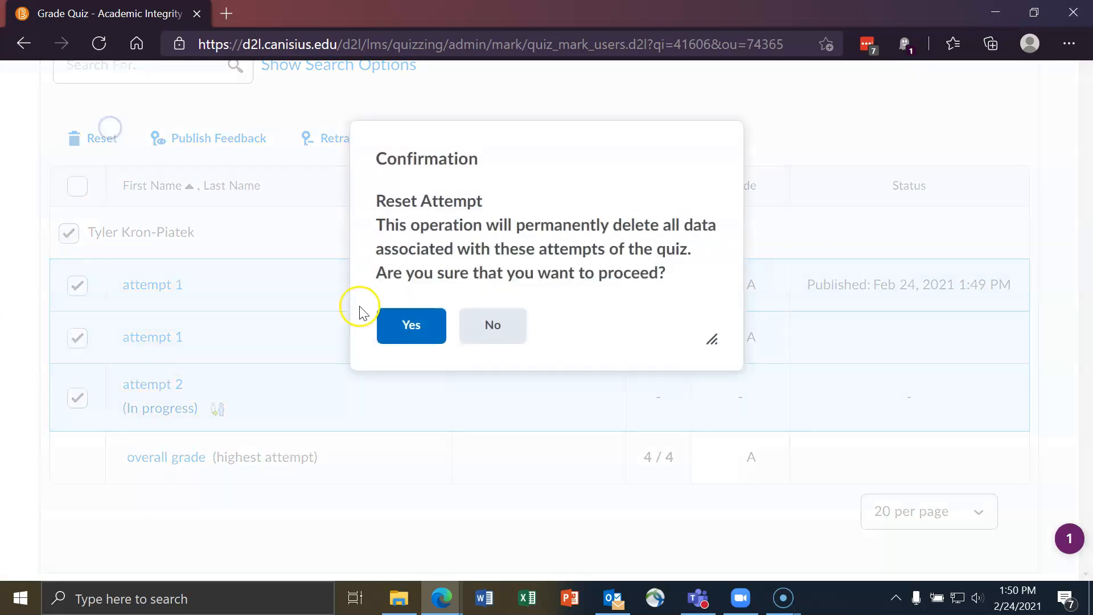
{"action": "left_click", "coordinate": [435, 328]}
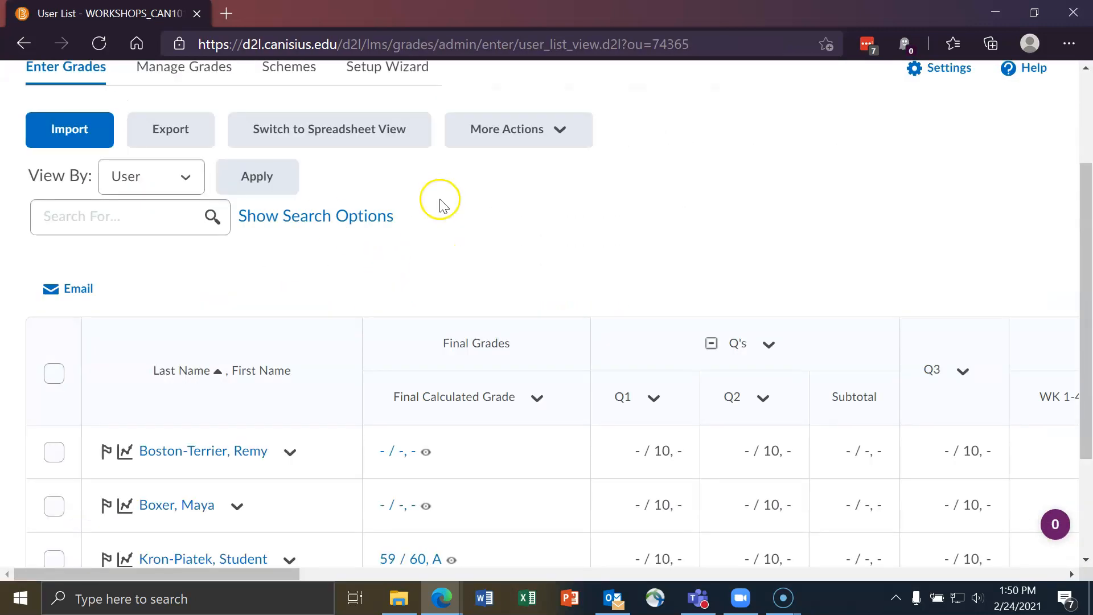
Return to the quiz list and open Academic Integrity Pledge # 2 for editing.
{"action": "scroll", "coordinate": [441, 207], "scroll_direction": "up", "scroll_amount": 3}
{"action": "left_click", "coordinate": [526, 173]}
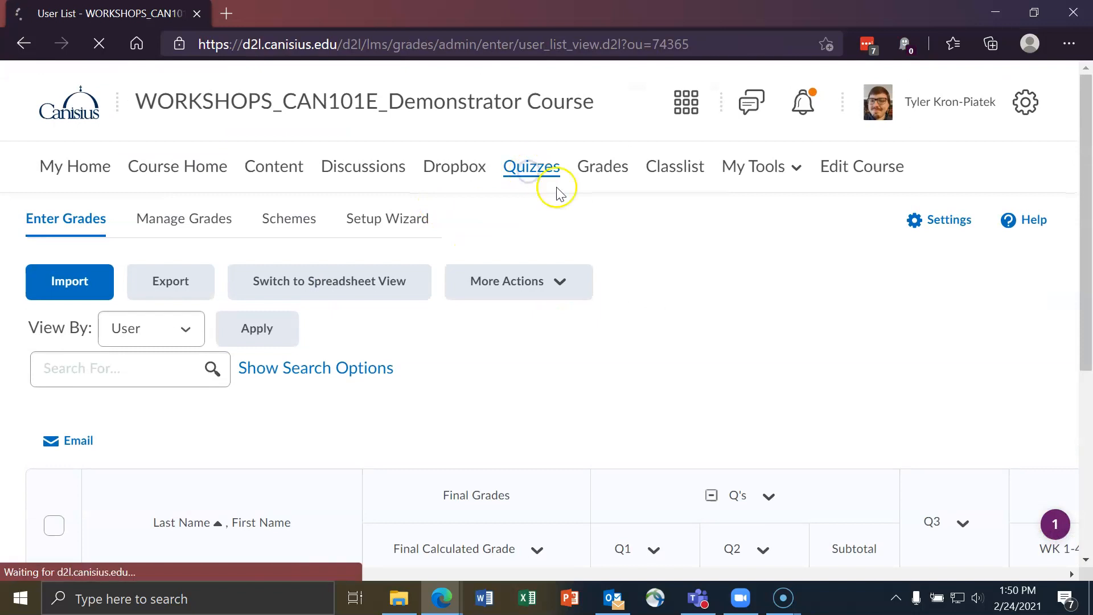
{"action": "scroll", "coordinate": [598, 401], "scroll_direction": "down", "scroll_amount": 1}
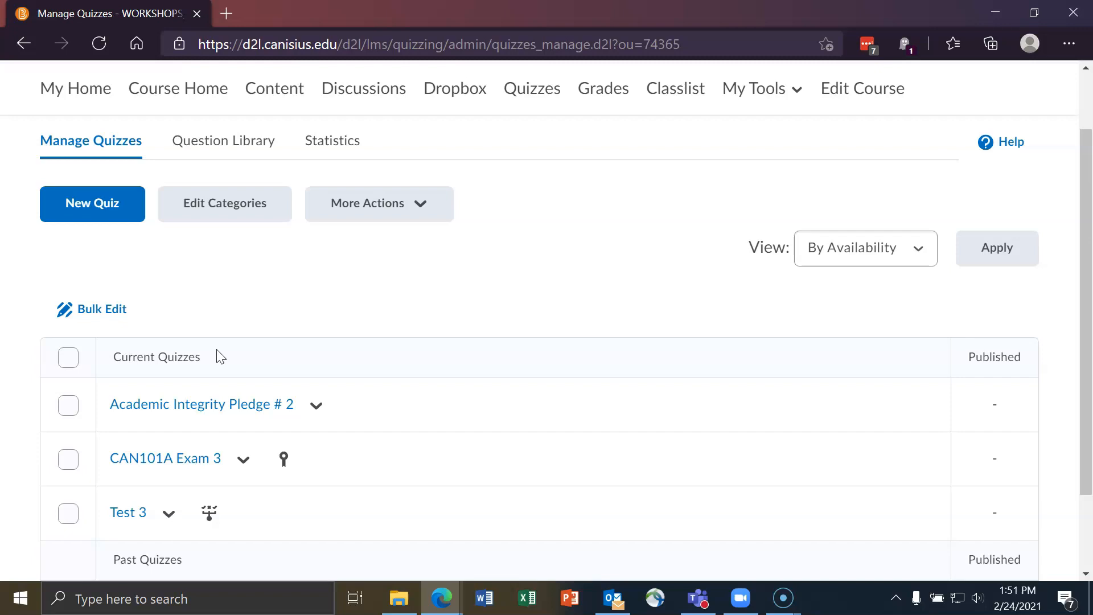
{"action": "scroll", "coordinate": [322, 328], "scroll_direction": "up", "scroll_amount": 2}
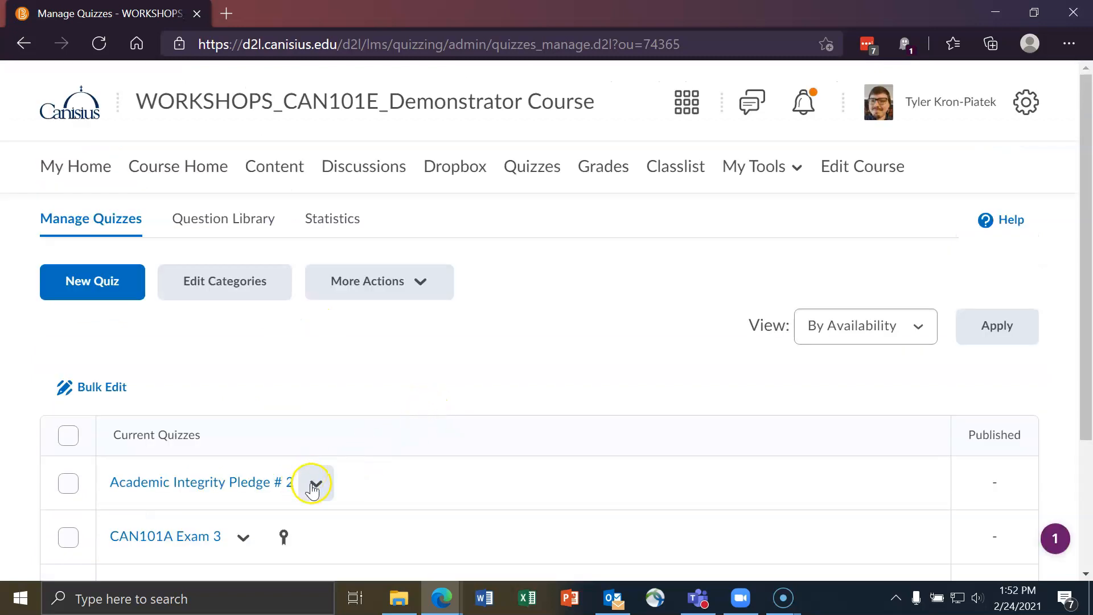
{"action": "left_click", "coordinate": [259, 483]}
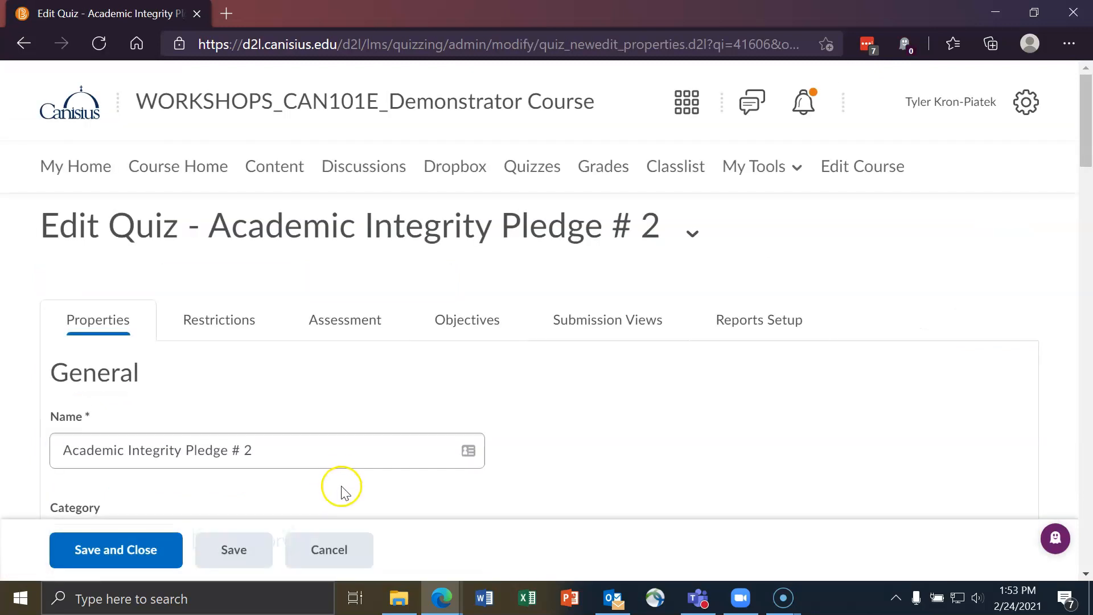
Add "If you are unable to view Test 3 after getting a 100% on this quiz, please reload the webpage first." to the quiz's submission view message.
{"action": "left_click", "coordinate": [593, 325]}
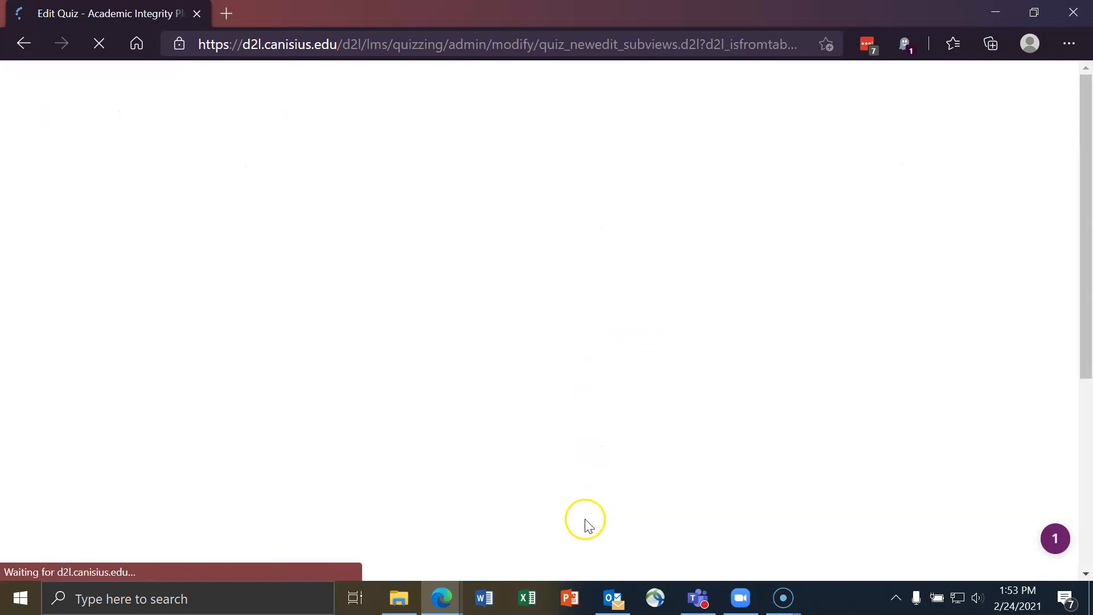
{"action": "scroll", "coordinate": [228, 398], "scroll_direction": "down", "scroll_amount": 2}
{"action": "left_click", "coordinate": [127, 291]}
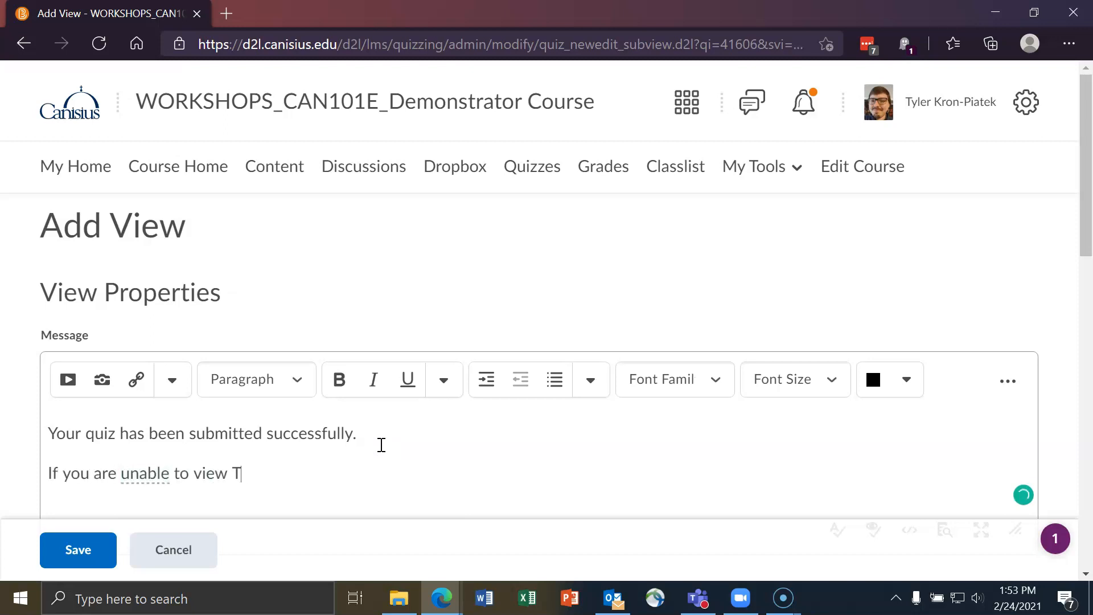
{"action": "type", "text": "est 3"}
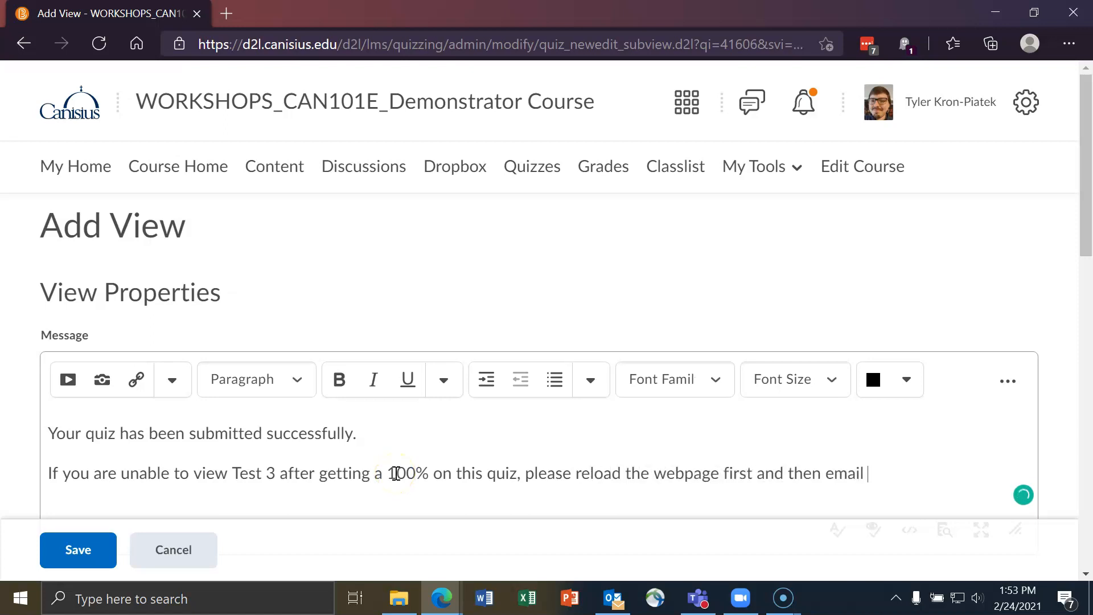
Add "If you are still unable to see the test after reloading the webpage, email me ASAP." to the message and save the submission view.
{"action": "type", "text": "e the"}
{"action": "scroll", "coordinate": [581, 312], "scroll_direction": "down", "scroll_amount": 2}
{"action": "type", "text": "test after reloading the webpage,"}
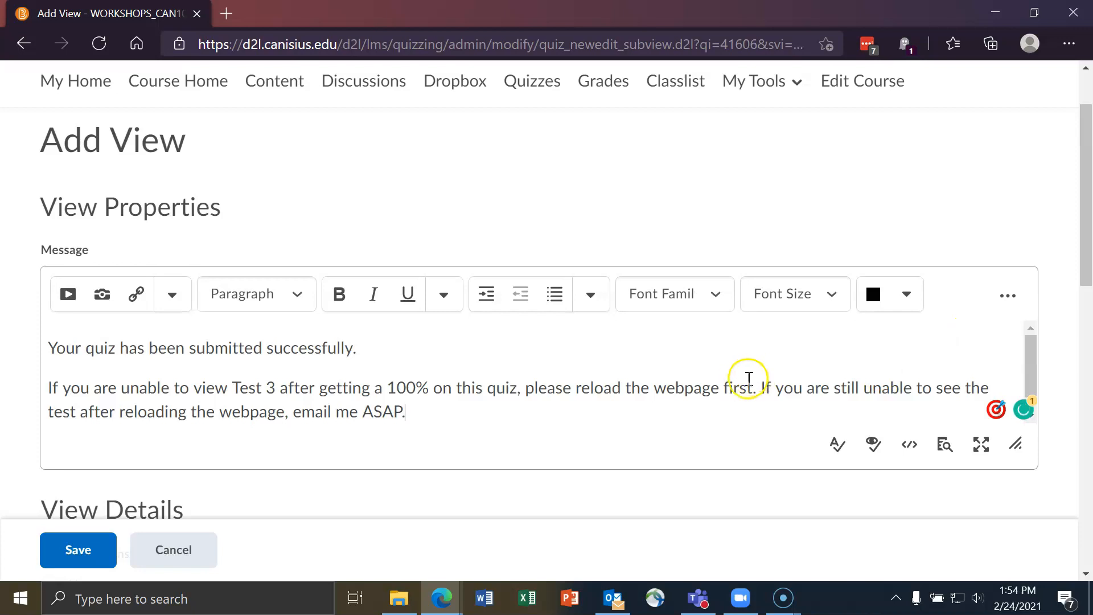
{"action": "left_click", "coordinate": [77, 551]}
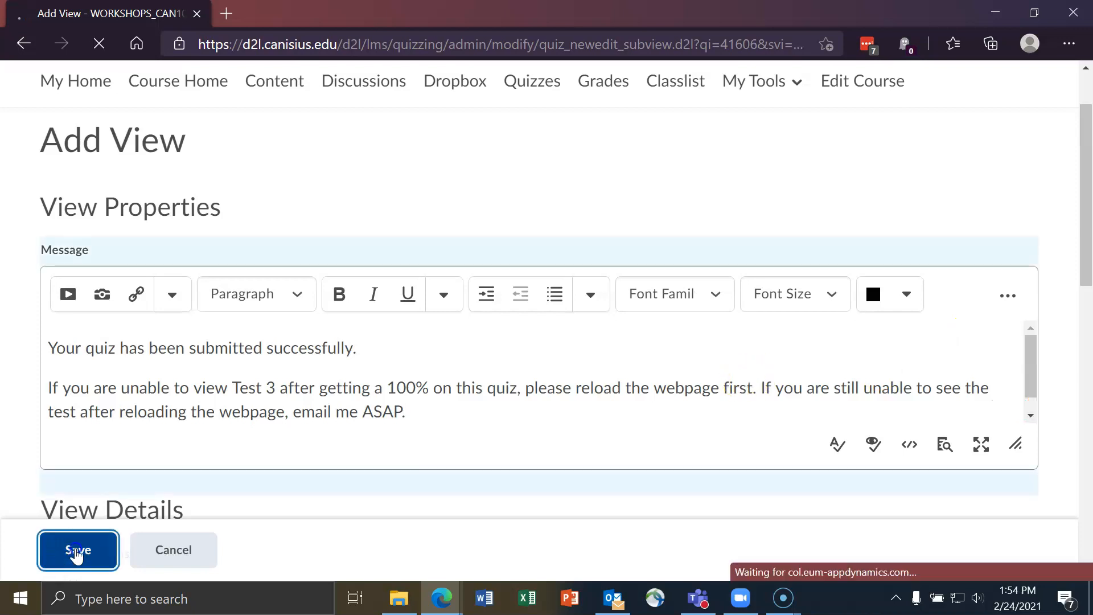